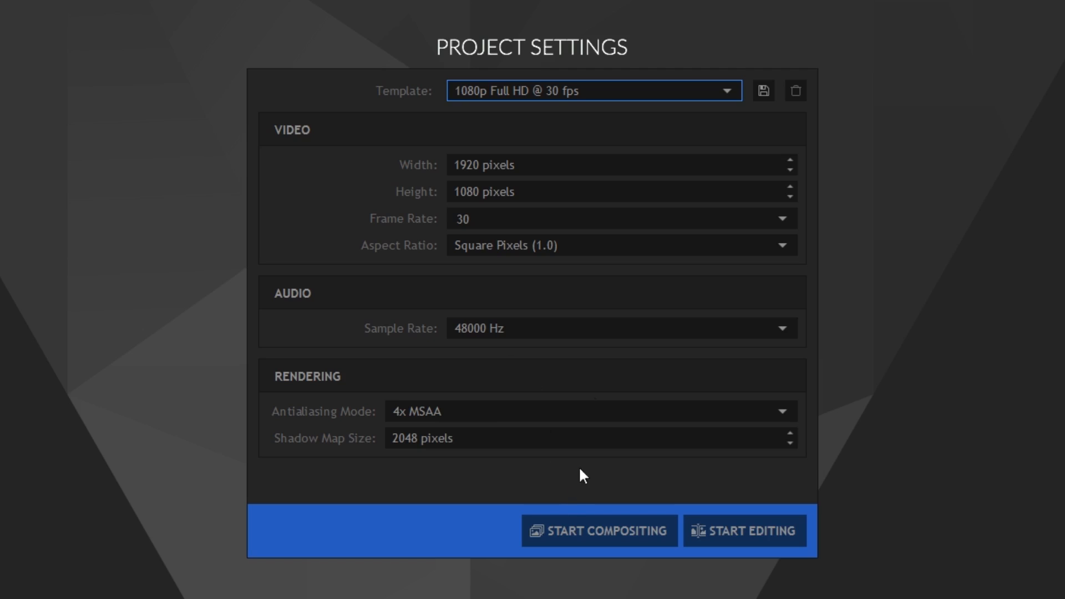
# - Start a compositing project with the 1080p Full HD @ 30 fps settings and import bkbglogo.png from the desktop
pyautogui.click(621, 531)
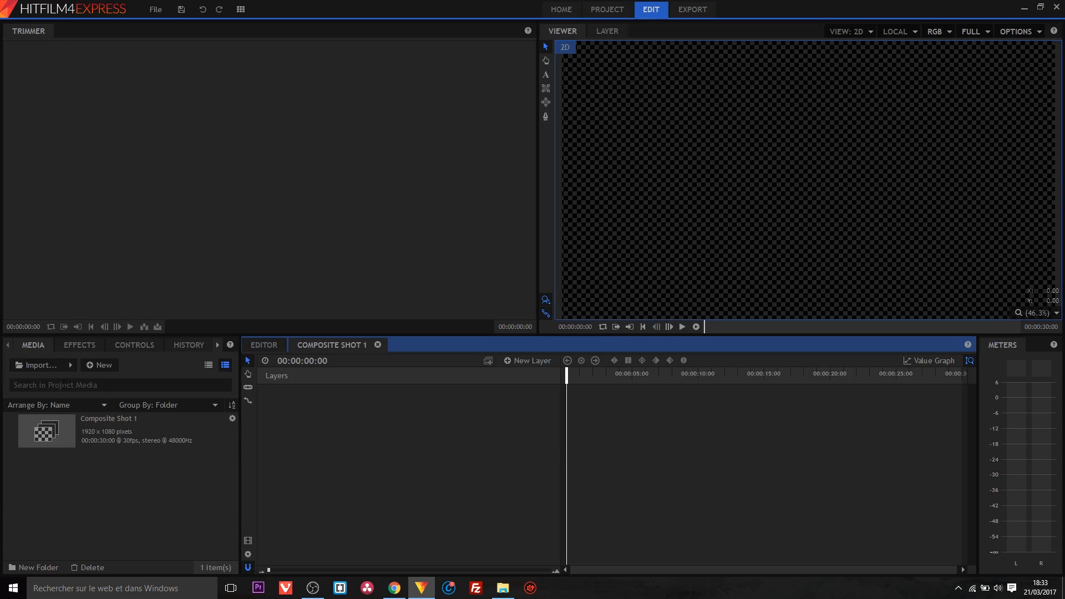
pyautogui.click(38, 348)
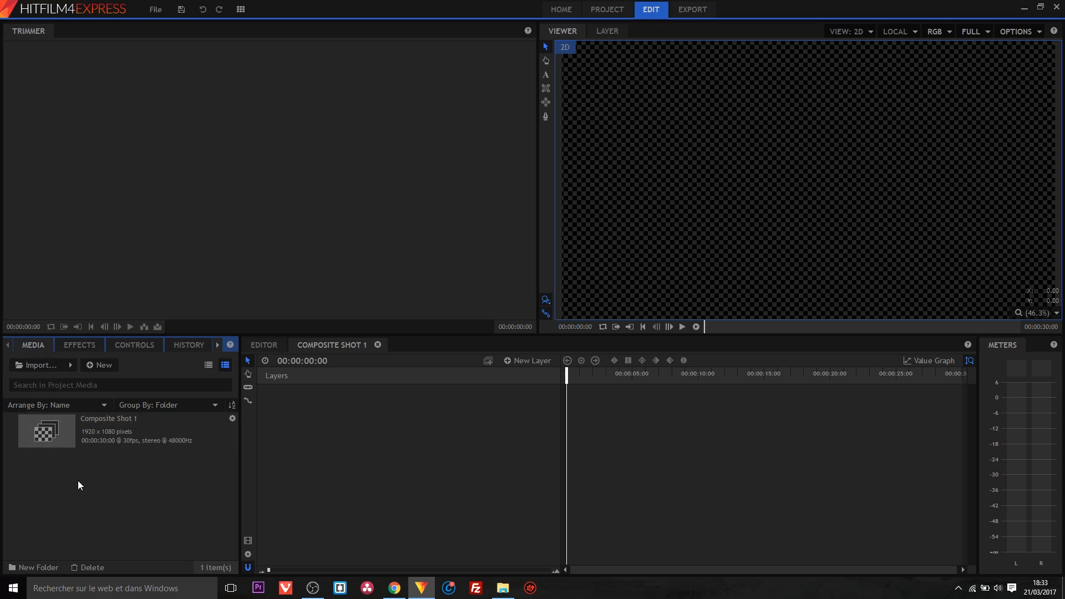
pyautogui.hotkey('ctrl', 'i')
pyautogui.scroll(-2, 373, 214)
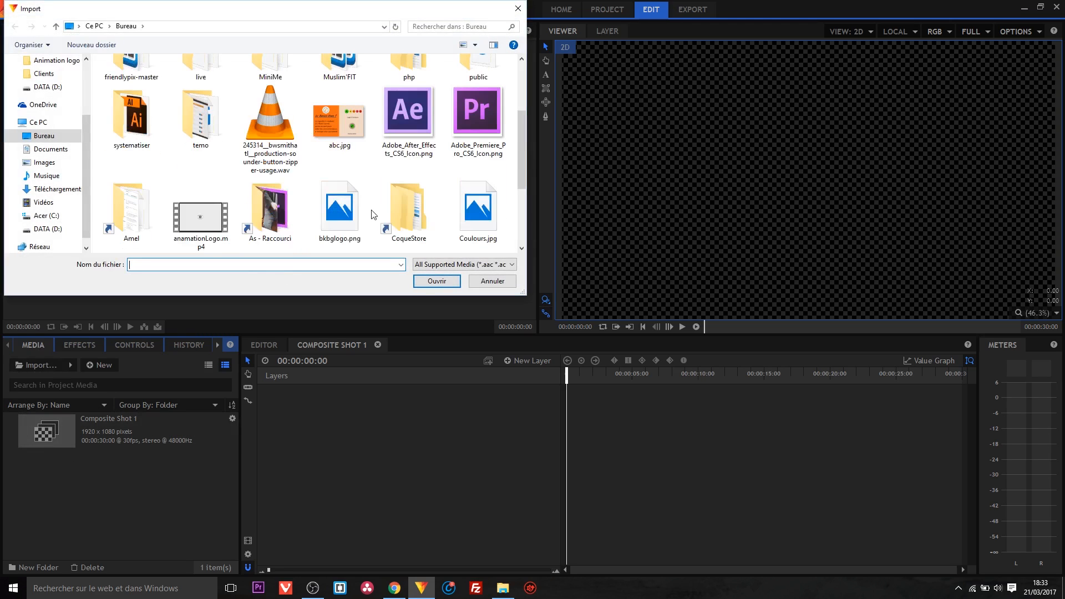
pyautogui.scroll(-1, 372, 214)
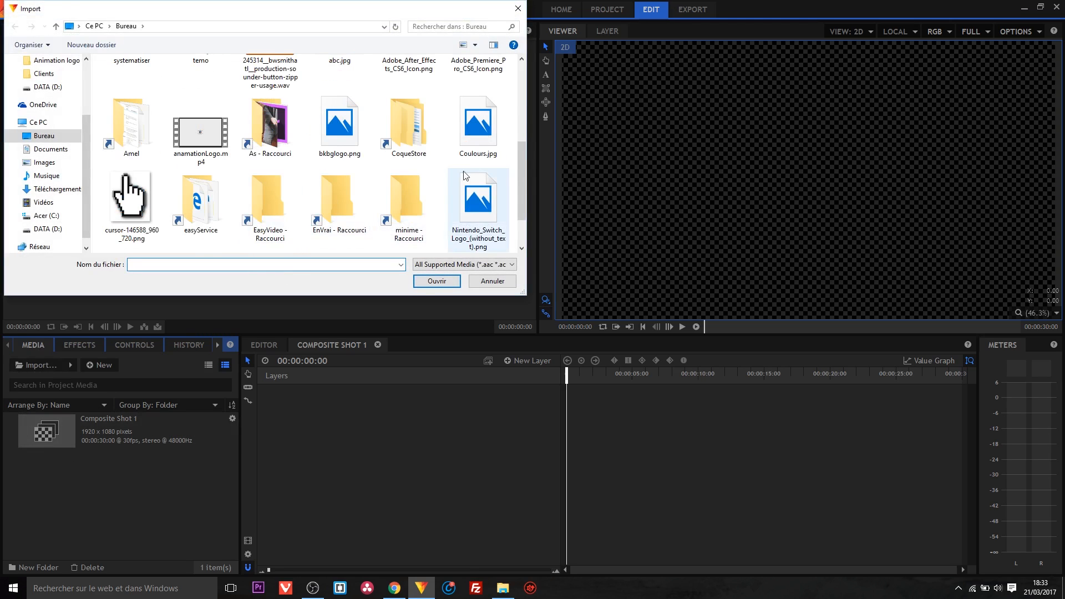
pyautogui.doubleClick(341, 123)
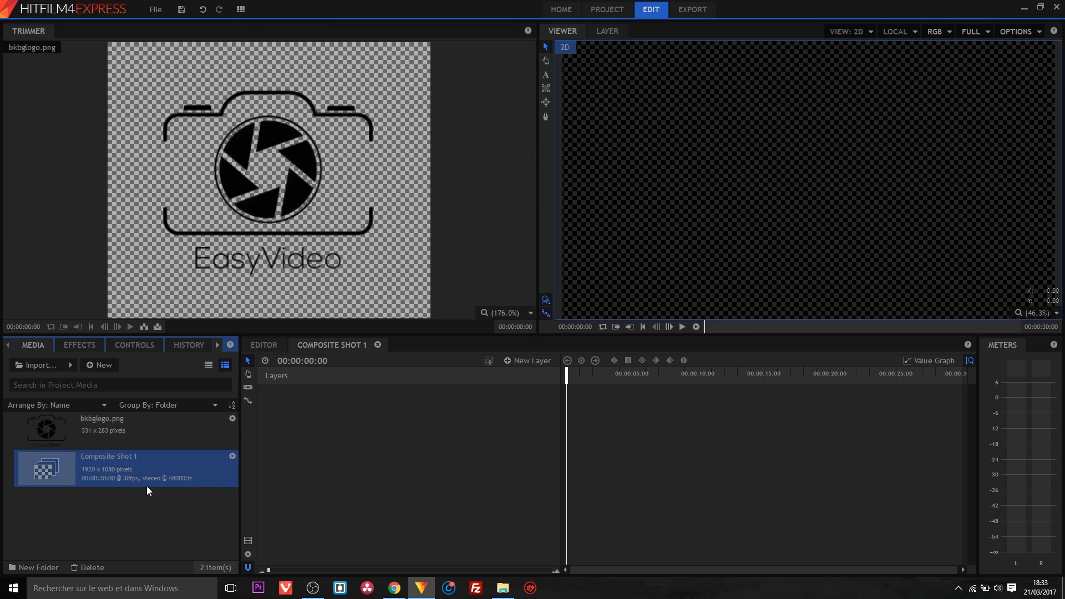
# - Import the audio file 245314__bwsmithatl__production-sounder-button-zipper-usage.wav from the desktop into the project media
pyautogui.click(141, 506)
pyautogui.hotkey('ctrl', 'i')
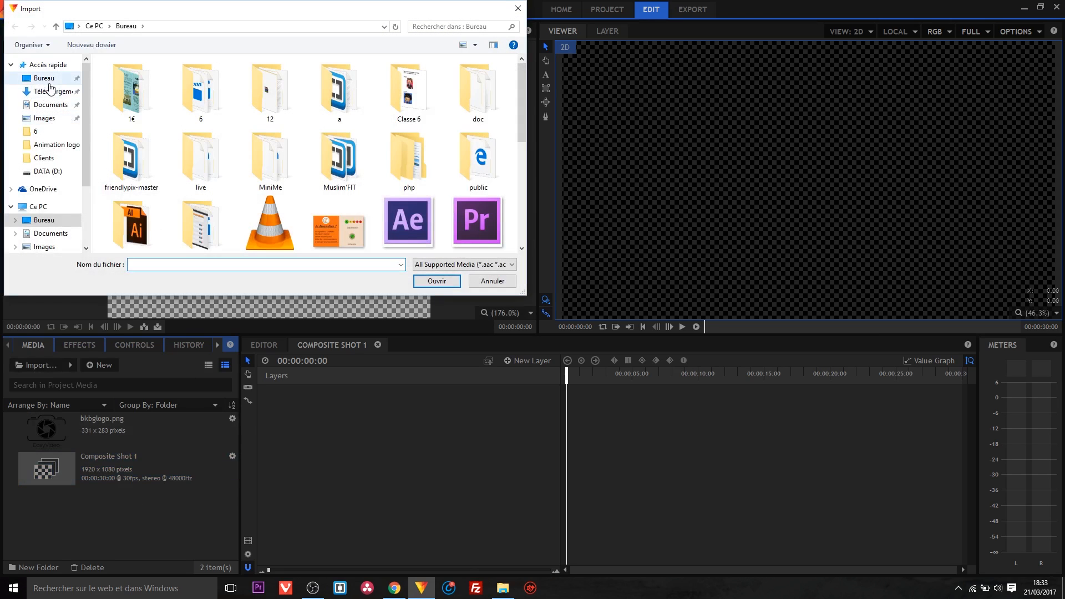
pyautogui.scroll(-1, 340, 161)
pyautogui.click(270, 202)
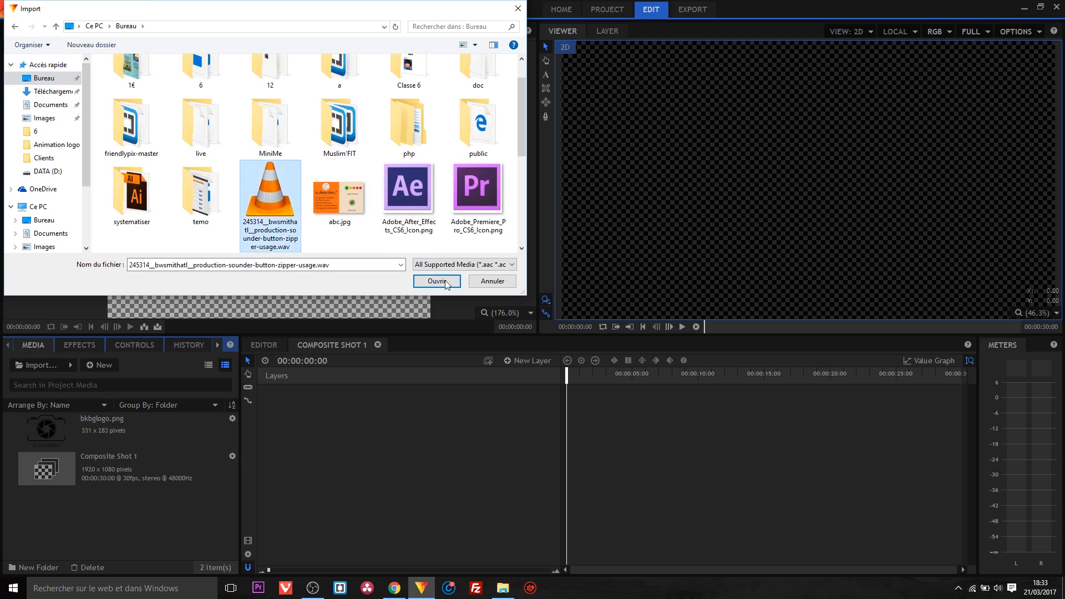
pyautogui.click(445, 283)
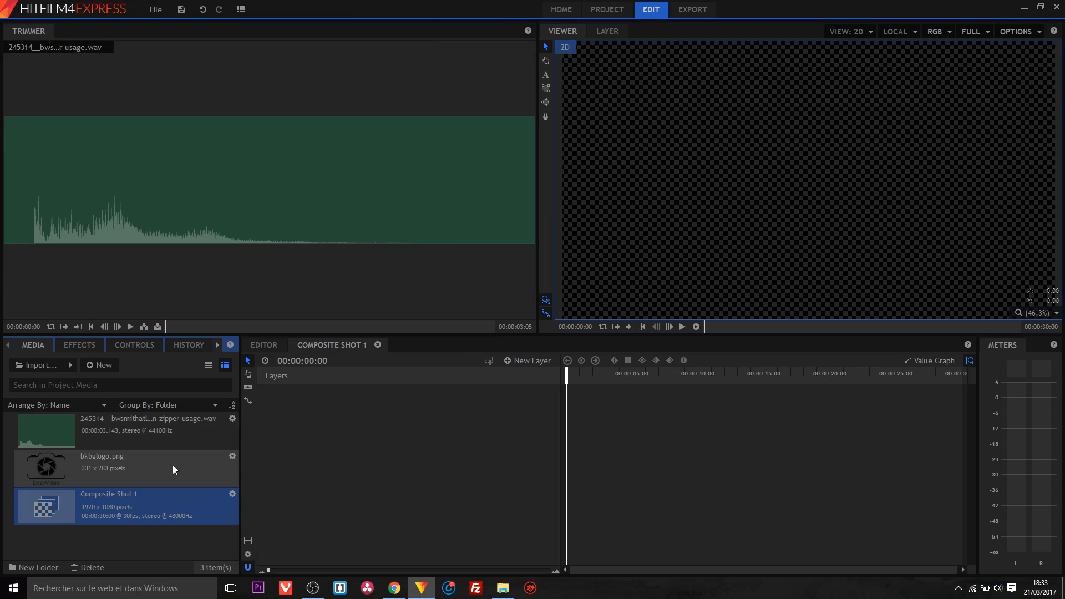
# - Place bkbglogo.png and the zipper-usage audio file as layers at the start of the Composite Shot 1 timeline
pyautogui.click(131, 541)
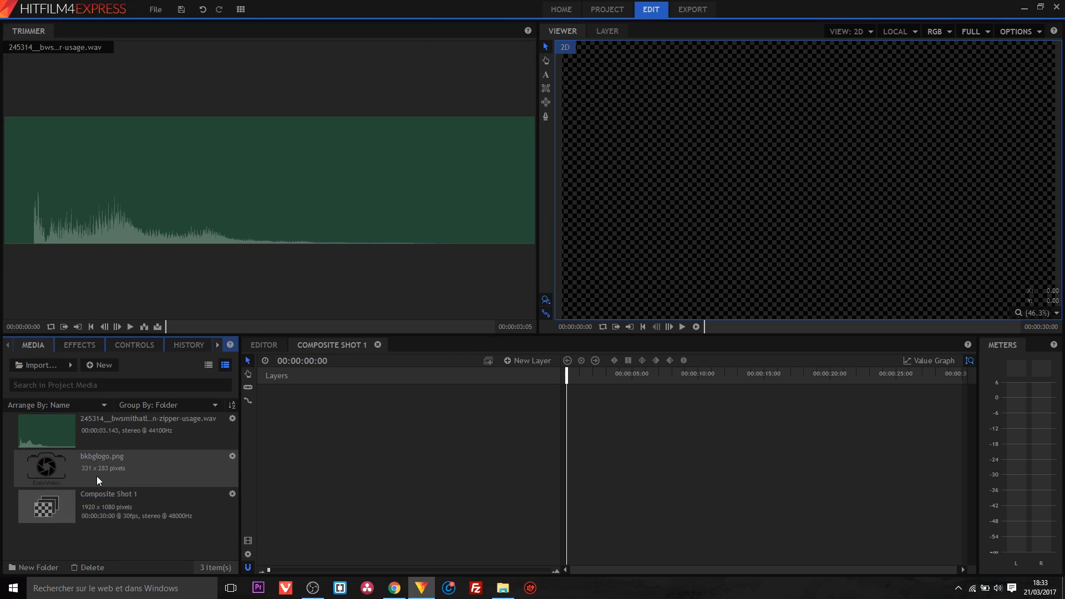
pyautogui.moveTo(96, 472); pyautogui.dragTo(568, 394)
pyautogui.moveTo(97, 435); pyautogui.dragTo(568, 409)
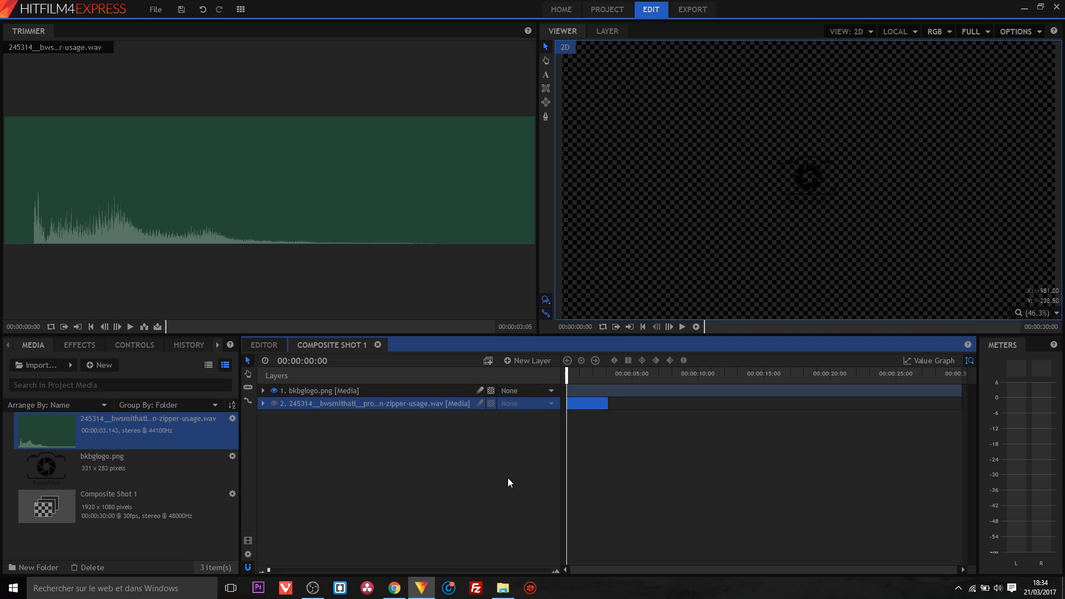
# - Add a white 1920 x 1080 plane layer named fond and move it directly below the bkbglogo.png layer
pyautogui.click(528, 363)
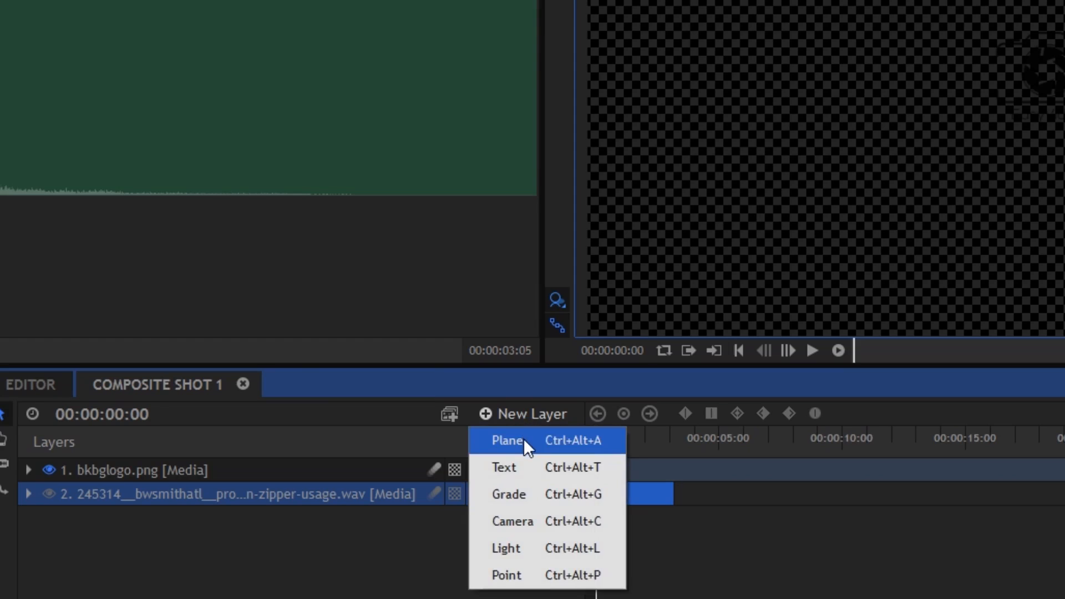
pyautogui.click(524, 438)
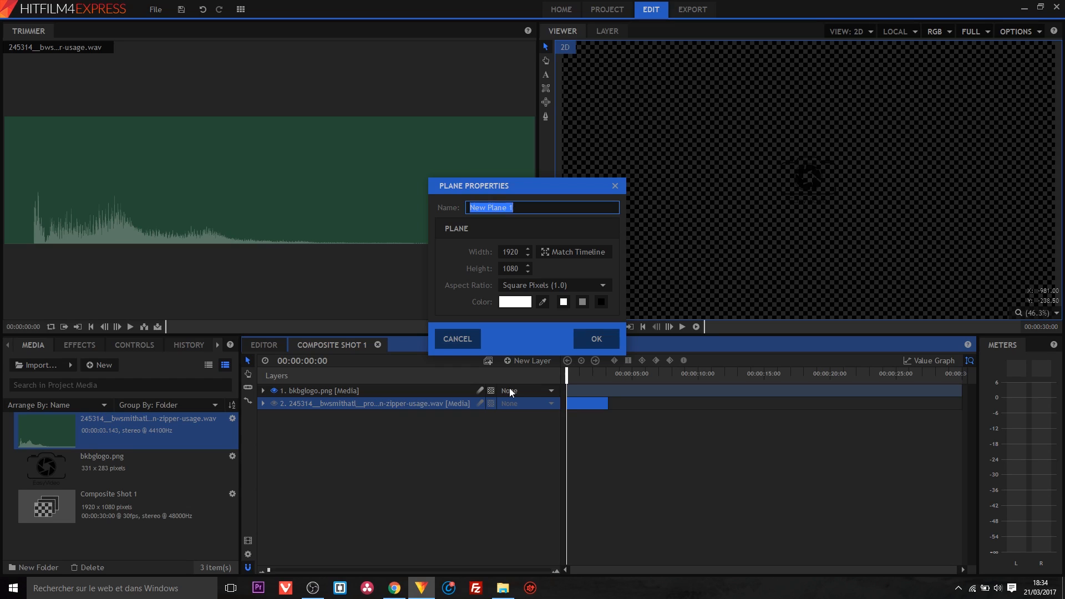
pyautogui.write('fond')
pyautogui.click(515, 302)
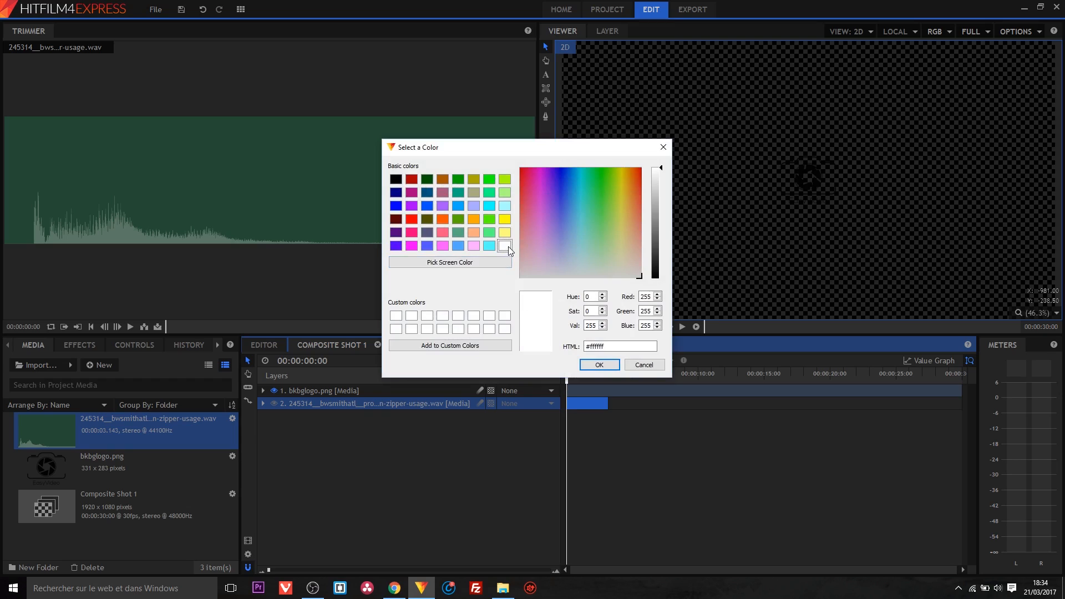
pyautogui.click(598, 365)
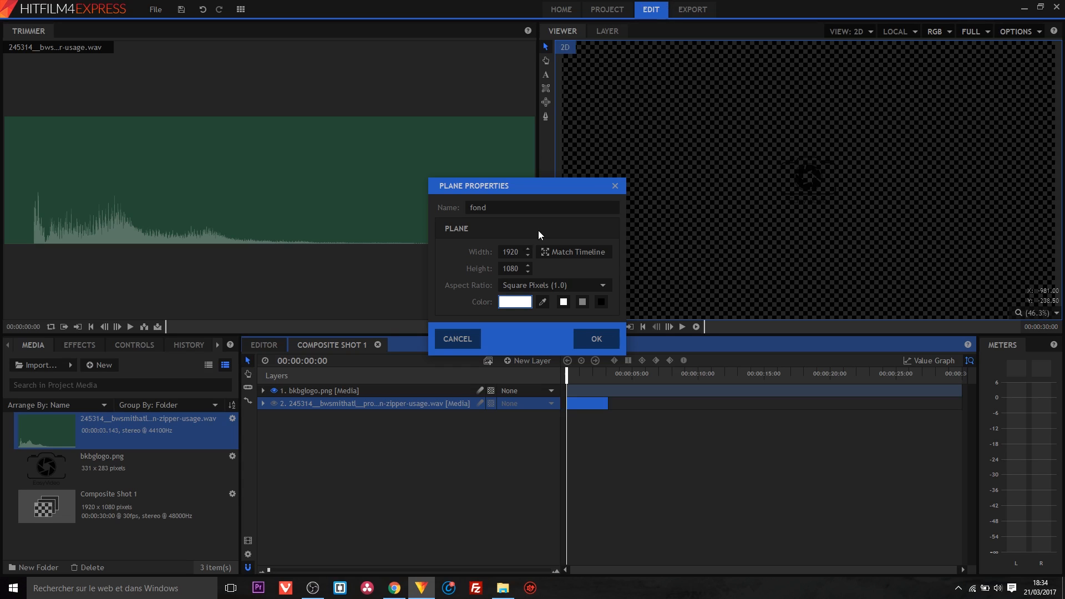
pyautogui.click(594, 341)
pyautogui.click(322, 392)
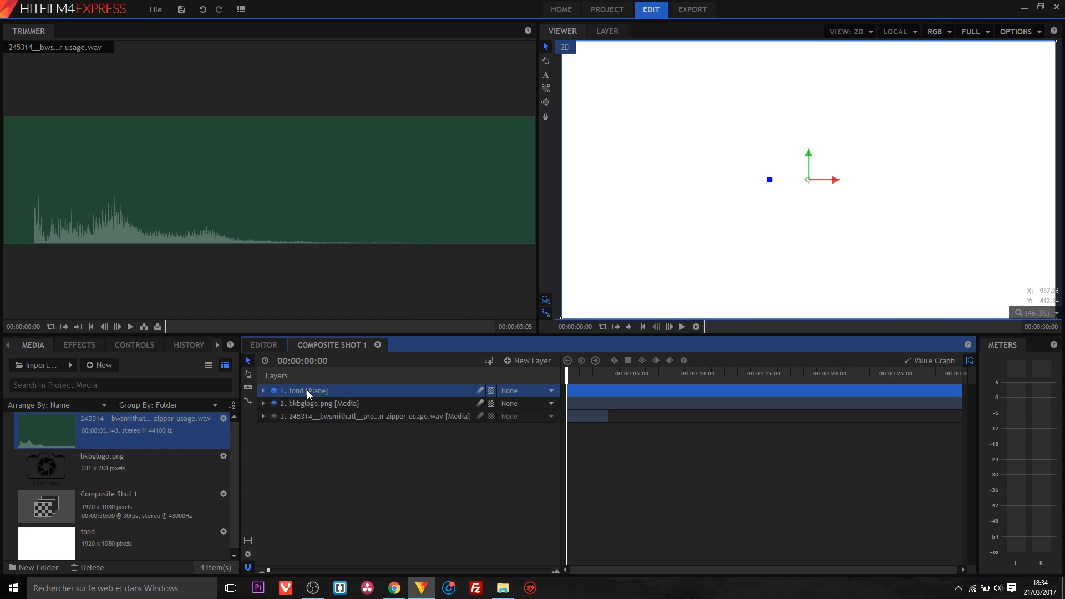
pyautogui.moveTo(307, 390); pyautogui.dragTo(308, 411)
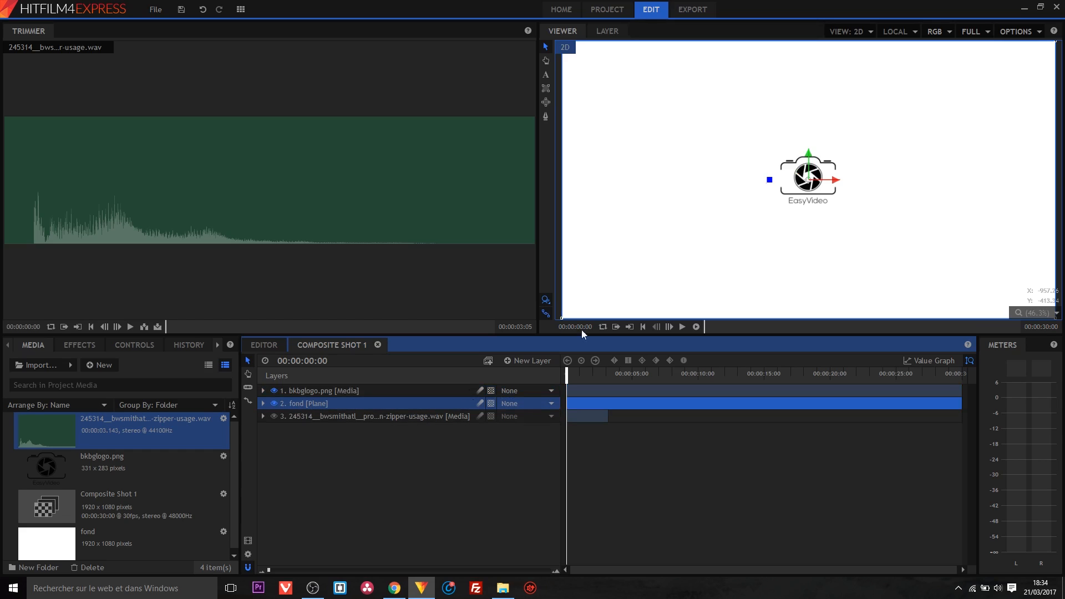
pyautogui.click(325, 391)
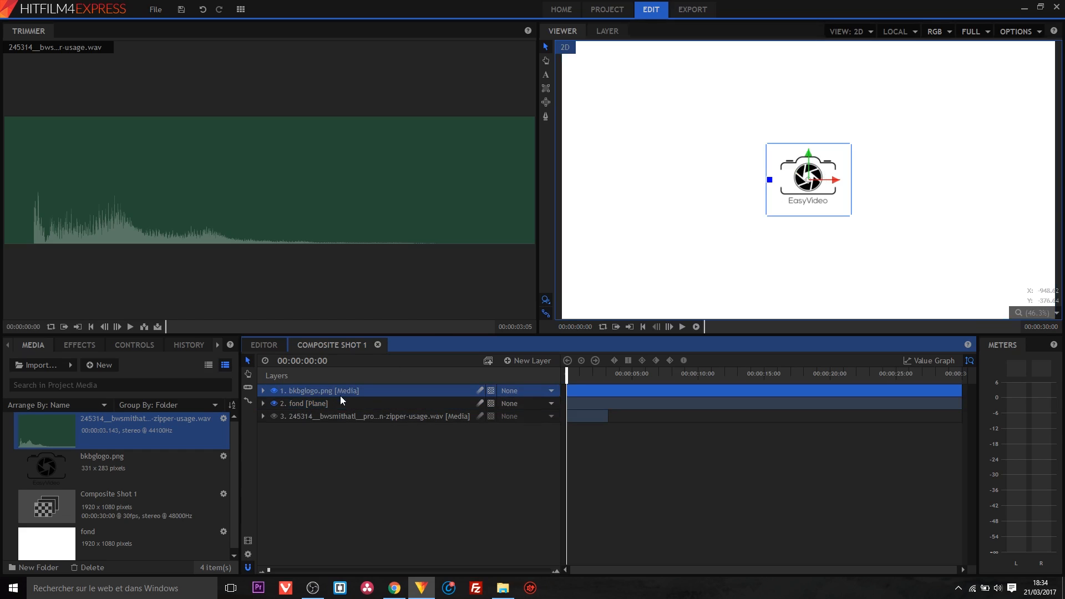
pyautogui.click(305, 404)
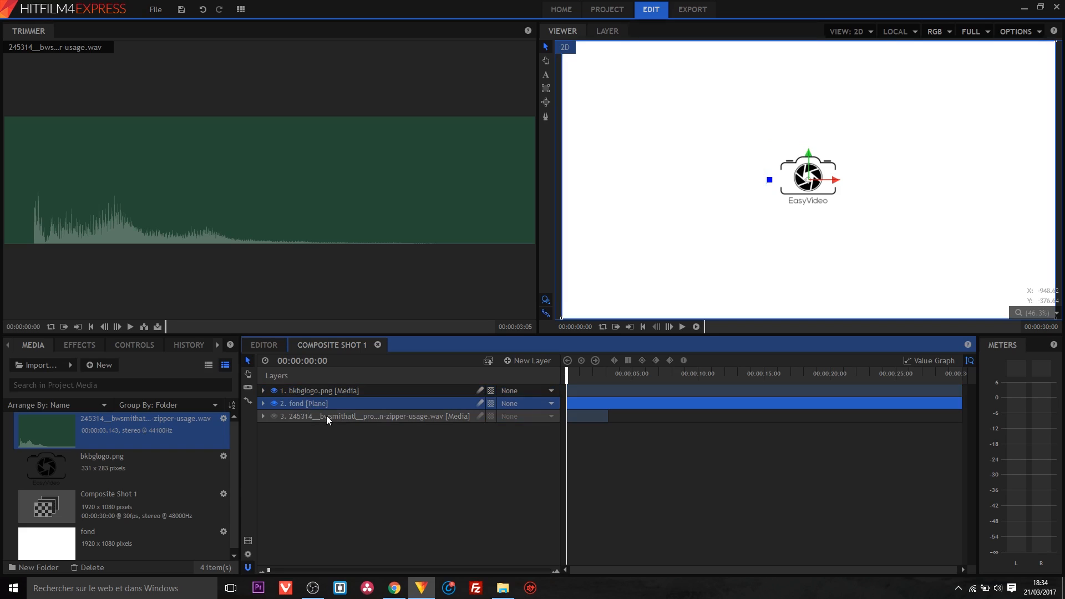
pyautogui.click(326, 415)
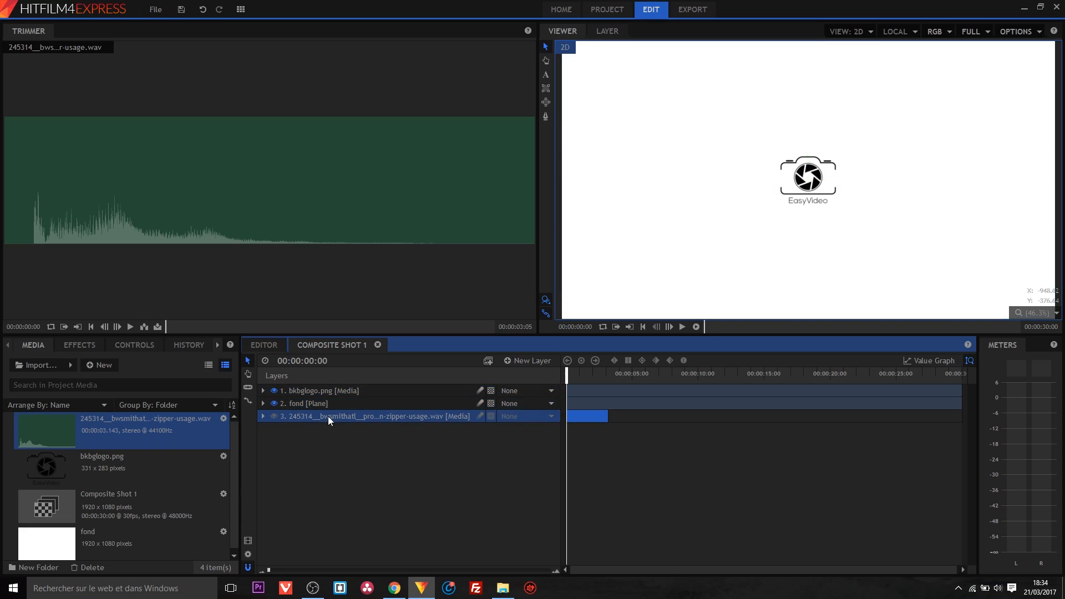
pyautogui.moveTo(328, 416)
pyautogui.mouseDown()
pyautogui.moveTo(321, 391)
pyautogui.moveTo(322, 435)
pyautogui.mouseUp()
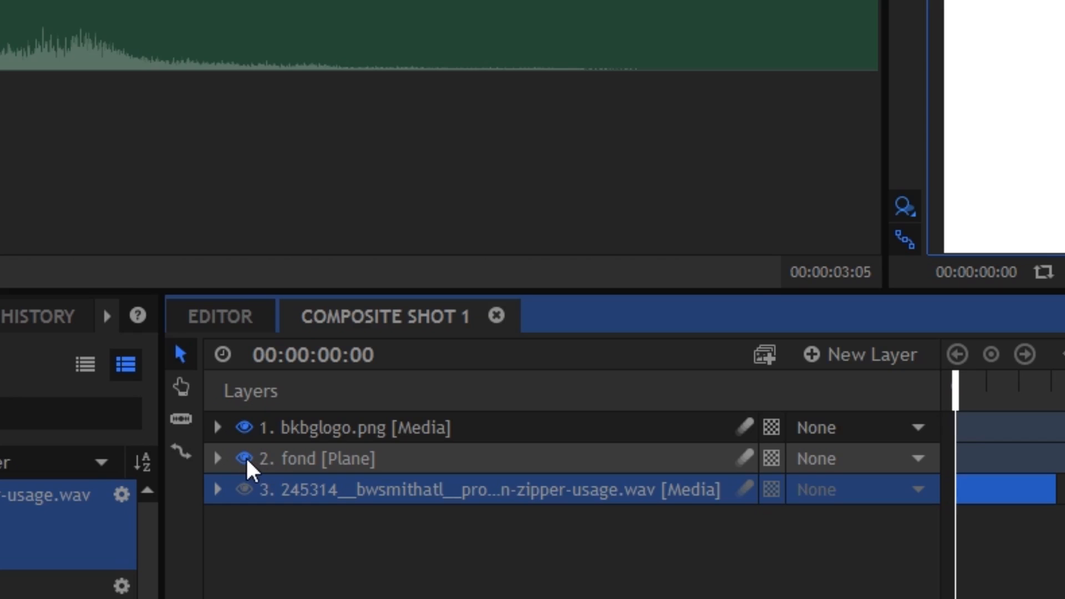
# - Toggle the visibility of the fond plane layer off and back on to compare the shot without its background
pyautogui.click(274, 404)
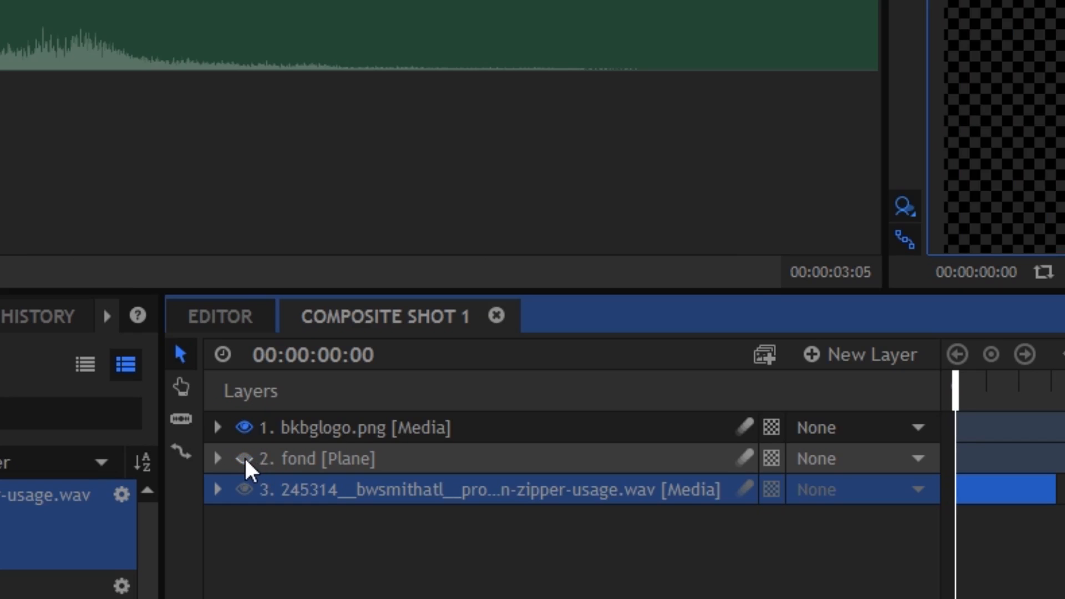
pyautogui.click(244, 458)
pyautogui.click(246, 459)
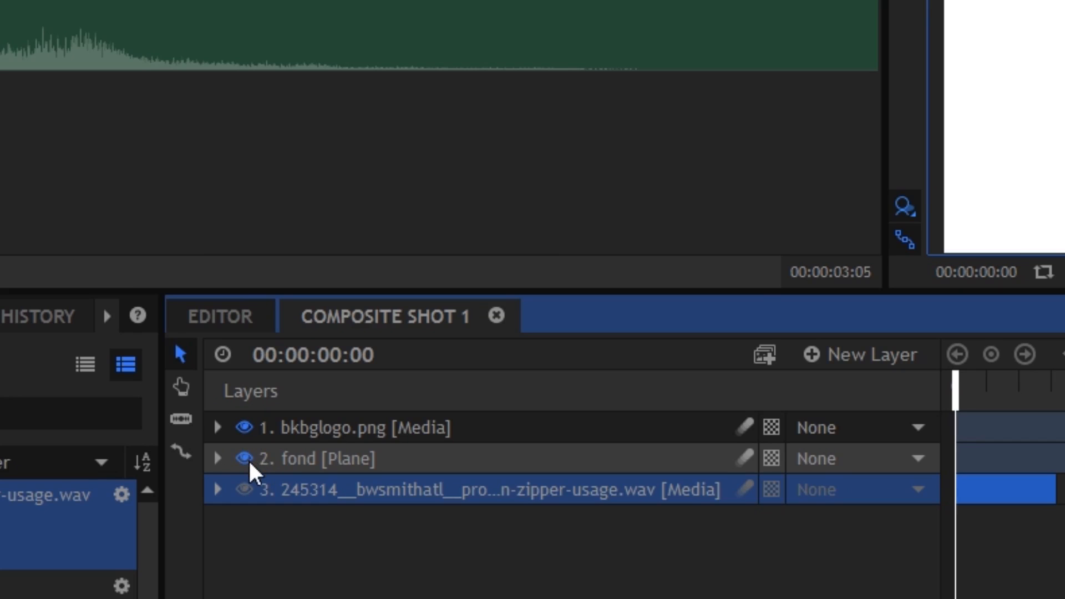
pyautogui.click(247, 458)
pyautogui.click(247, 458)
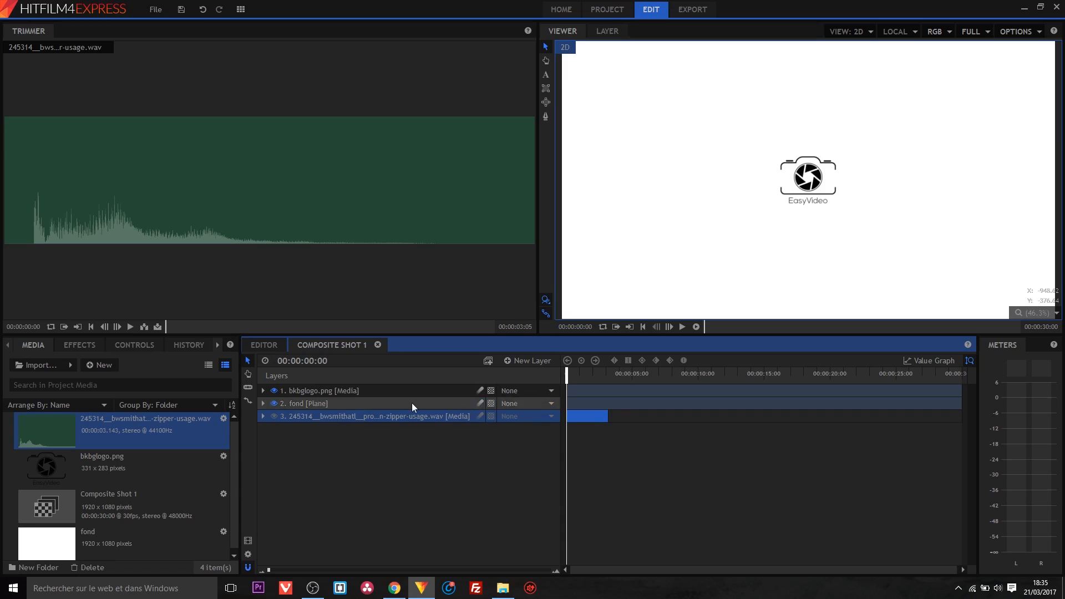
# - Scrub the composite shot to 00:00:01:13 and deselect the audio layer
pyautogui.moveTo(566, 372)
pyautogui.mouseDown()
pyautogui.moveTo(614, 379)
pyautogui.moveTo(585, 381)
pyautogui.mouseUp()
pyautogui.click(330, 361)
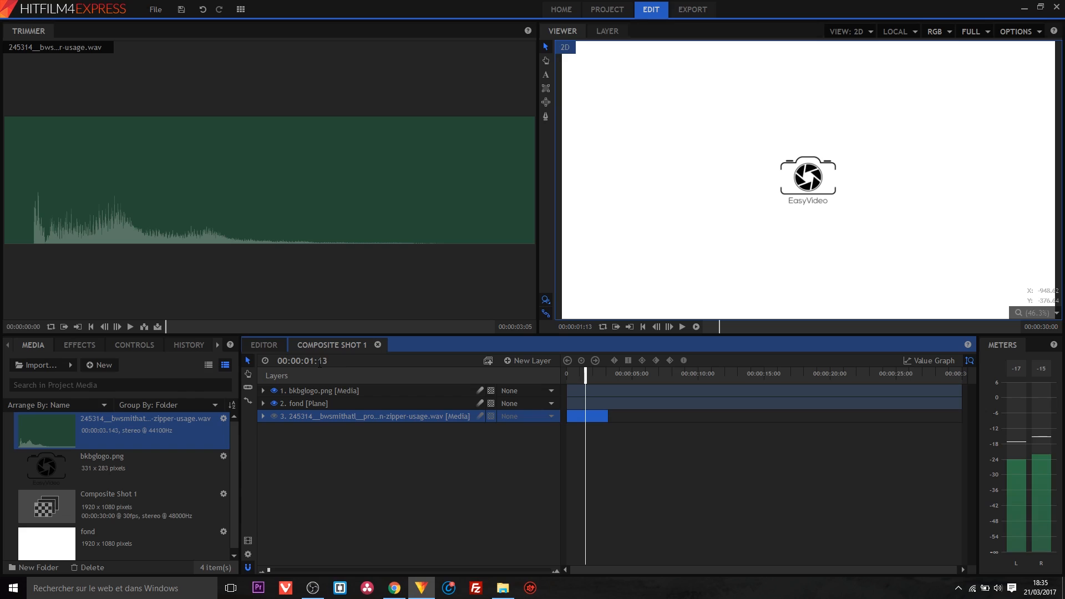
pyautogui.click(371, 487)
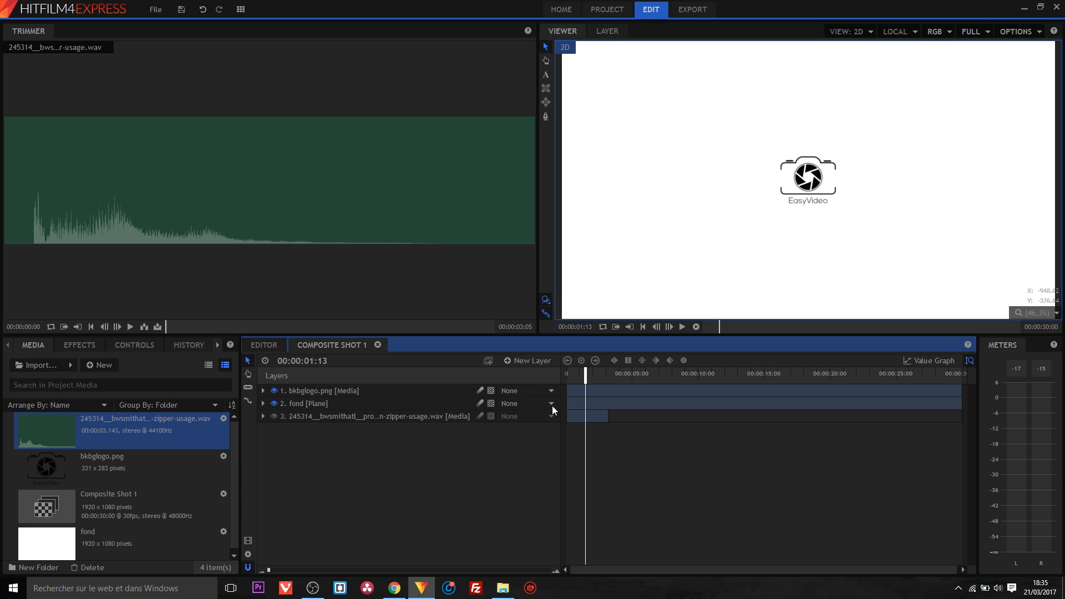
# - Expand the bkbglogo.png layer and its Transform properties in the timeline
pyautogui.click(324, 395)
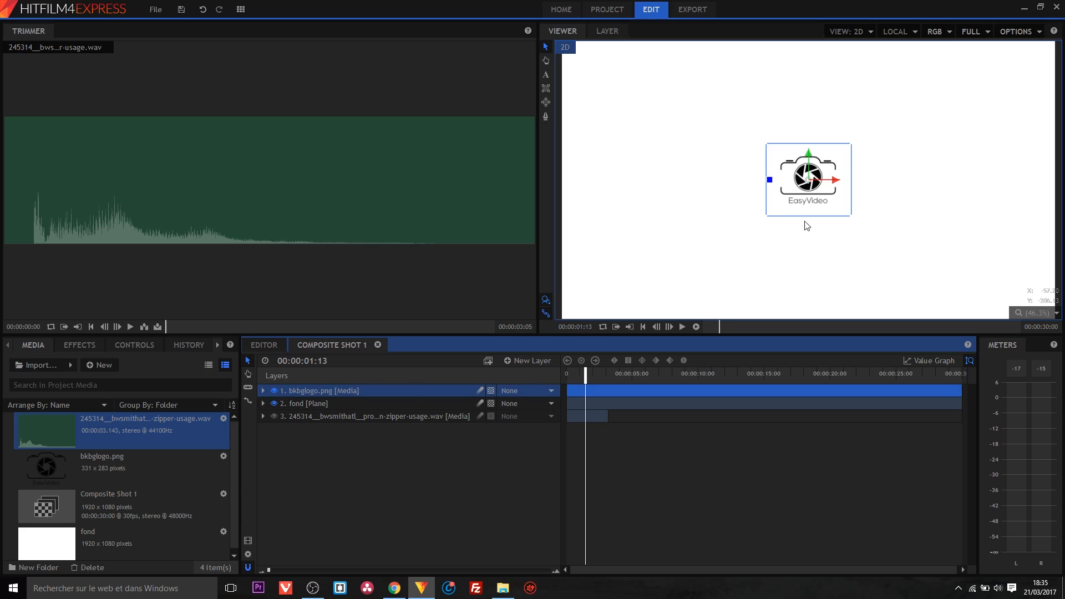
pyautogui.click(263, 391)
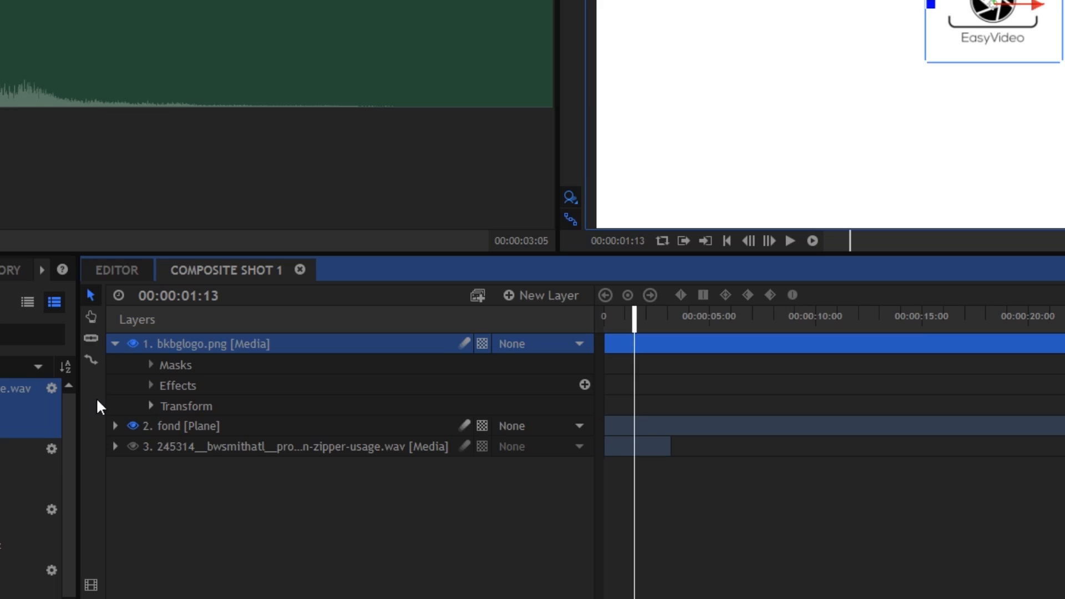
pyautogui.click(186, 410)
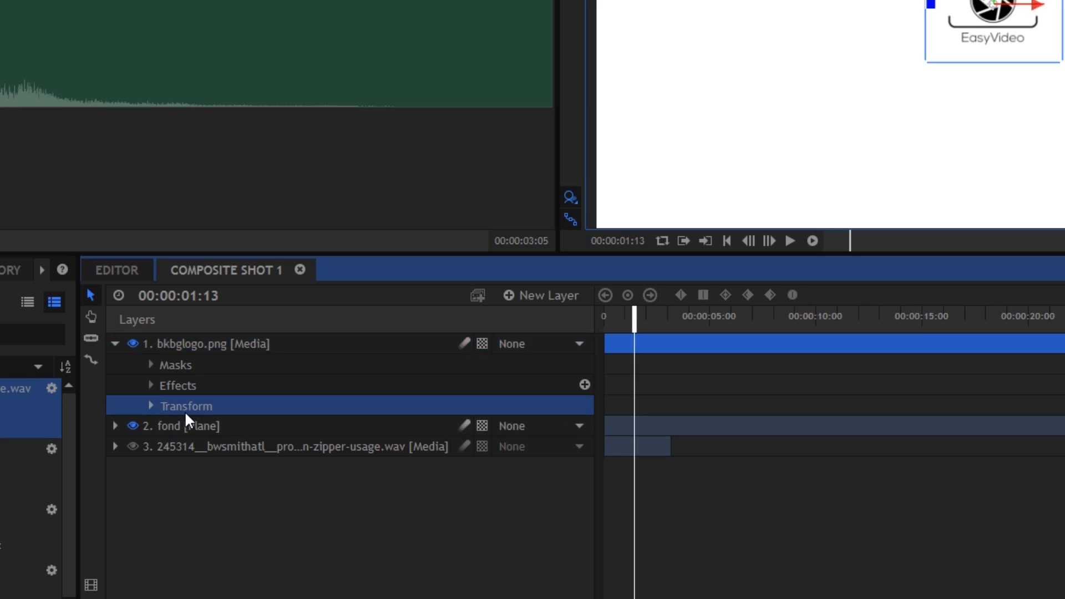
pyautogui.click(151, 407)
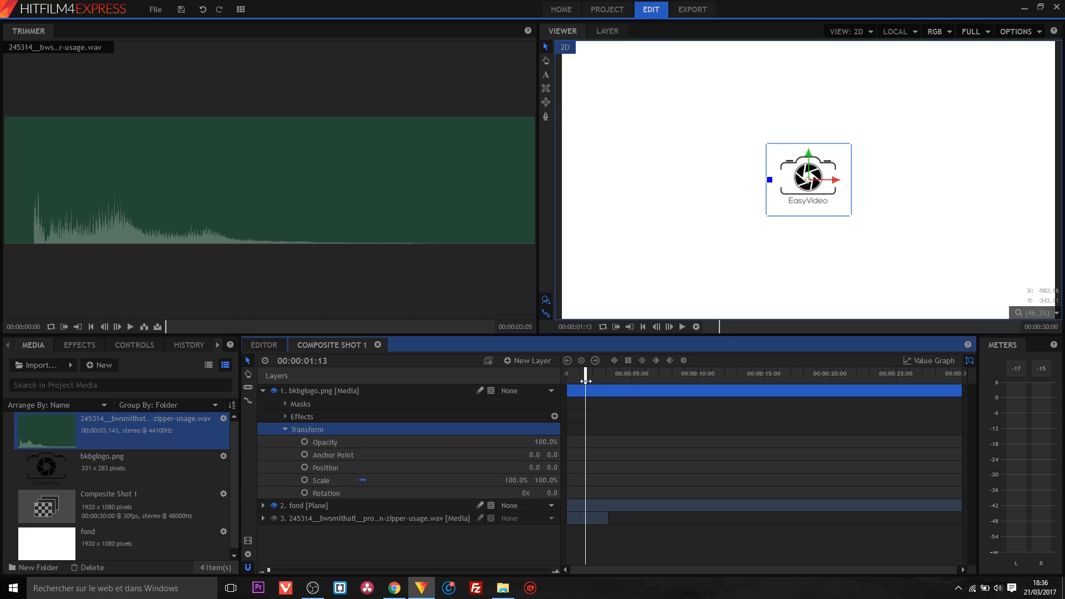
# - Enable opacity keyframing on the logo layer at 00:00:00:00 and set the opacity there to 0%
pyautogui.moveTo(585, 381); pyautogui.dragTo(565, 381)
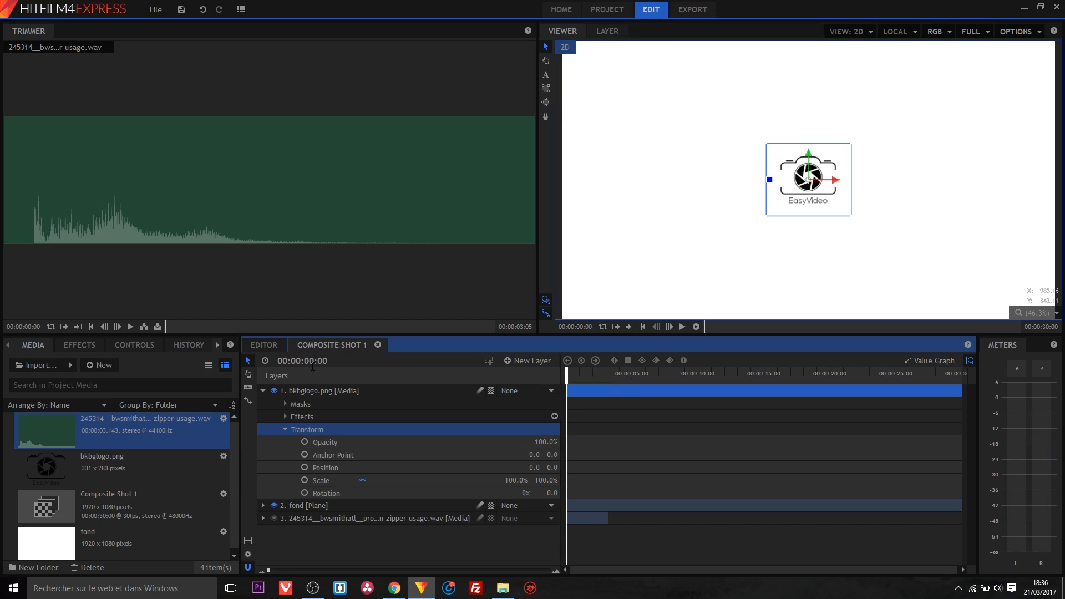
pyautogui.click(305, 442)
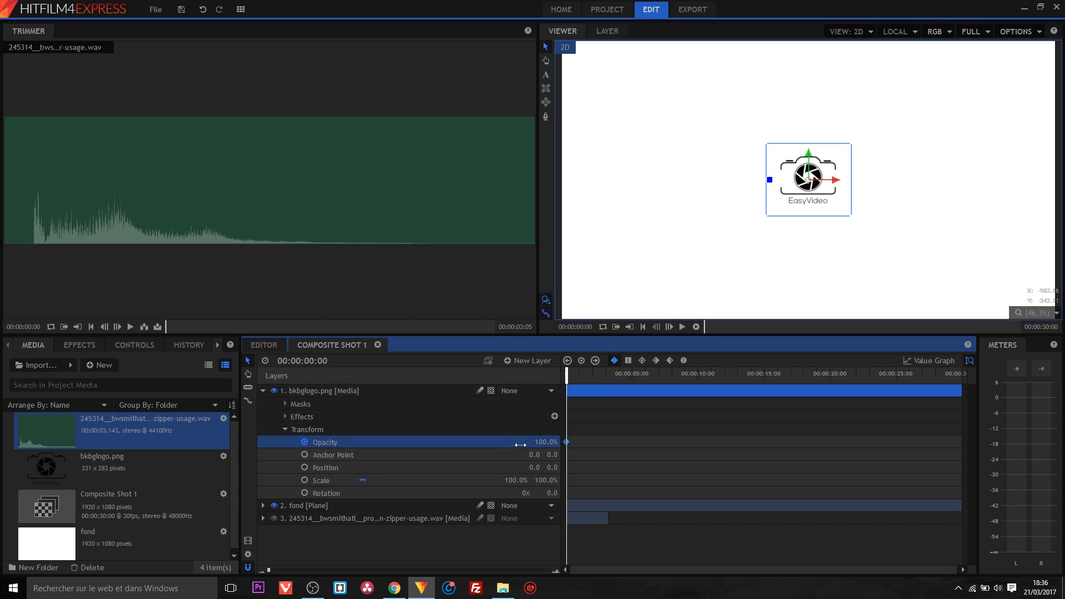
pyautogui.moveTo(547, 443); pyautogui.dragTo(491, 444)
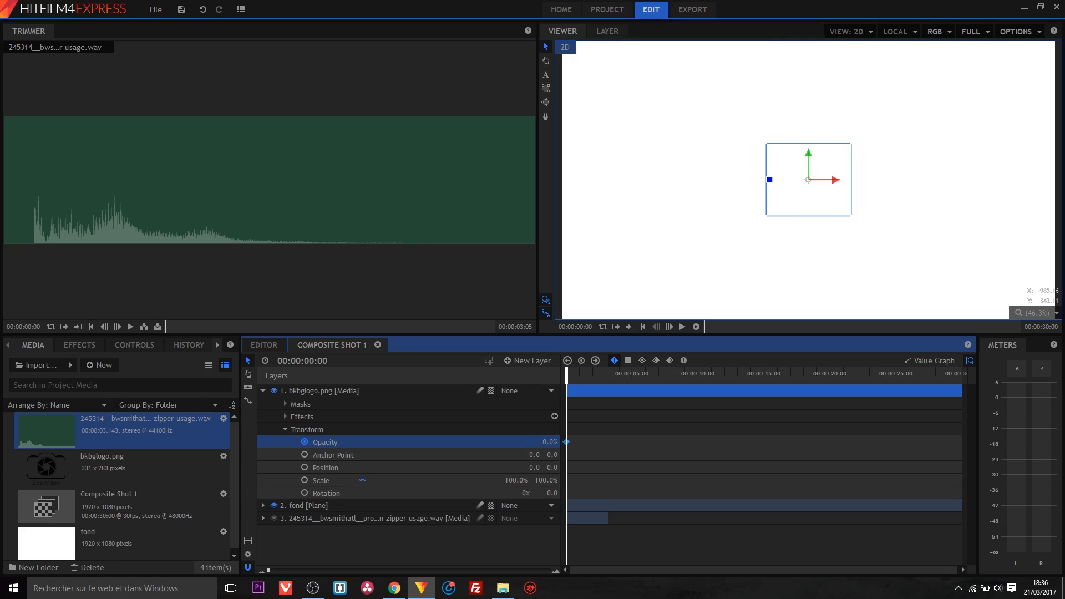
pyautogui.moveTo(492, 444)
pyautogui.mouseDown()
pyautogui.moveTo(547, 444)
pyautogui.moveTo(491, 444)
pyautogui.mouseUp()
# - Add a 100% opacity keyframe to the logo layer at 00:00:01:22 and return the playhead to the start
pyautogui.moveTo(566, 379); pyautogui.dragTo(589, 381)
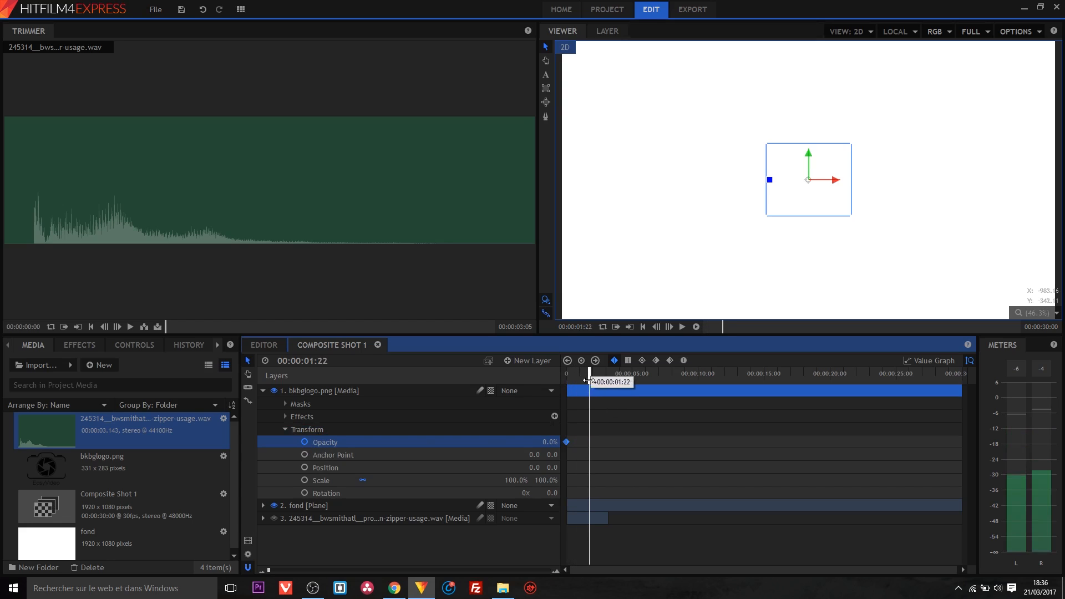
pyautogui.moveTo(547, 442); pyautogui.dragTo(558, 442)
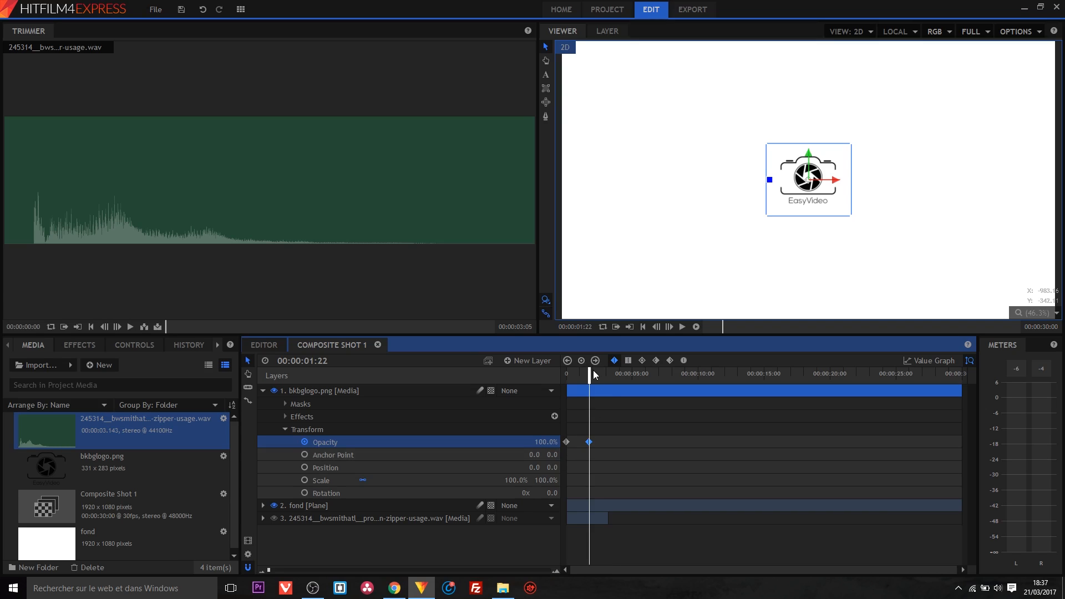
pyautogui.moveTo(594, 370); pyautogui.dragTo(560, 373)
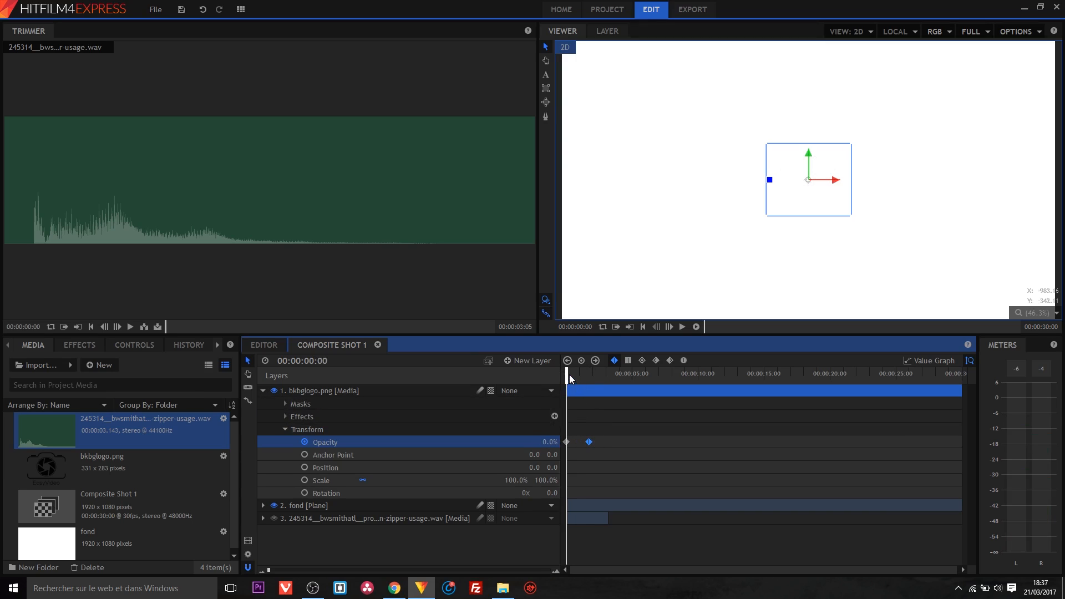
# - Add a 0% opacity keyframe to the logo layer at 00:00:03:25
pyautogui.moveTo(570, 379)
pyautogui.mouseDown()
pyautogui.moveTo(589, 376)
pyautogui.moveTo(566, 378)
pyautogui.mouseUp()
pyautogui.moveTo(568, 375); pyautogui.dragTo(630, 384)
pyautogui.moveTo(544, 442); pyautogui.dragTo(489, 442)
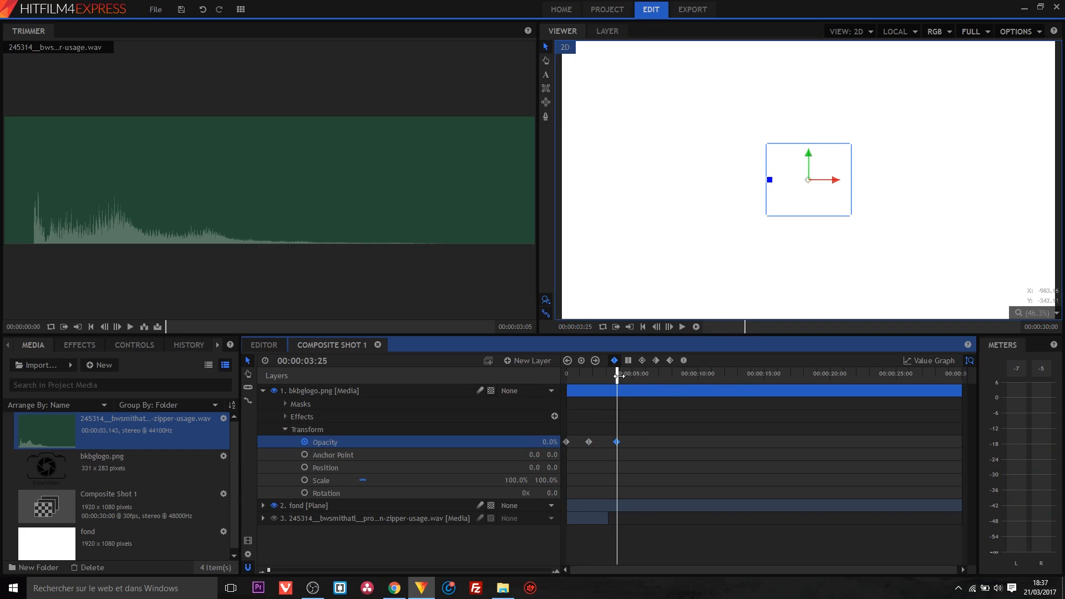
# - Play the composite shot from near the start to preview the logo fading in and out
pyautogui.moveTo(618, 376); pyautogui.dragTo(544, 385)
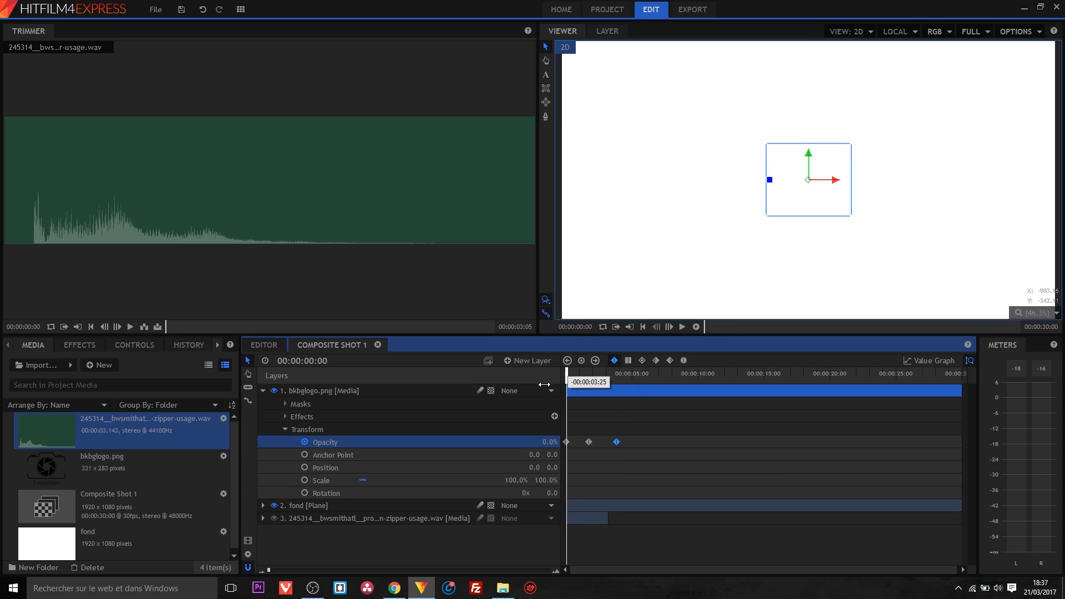
pyautogui.moveTo(544, 385); pyautogui.dragTo(567, 374)
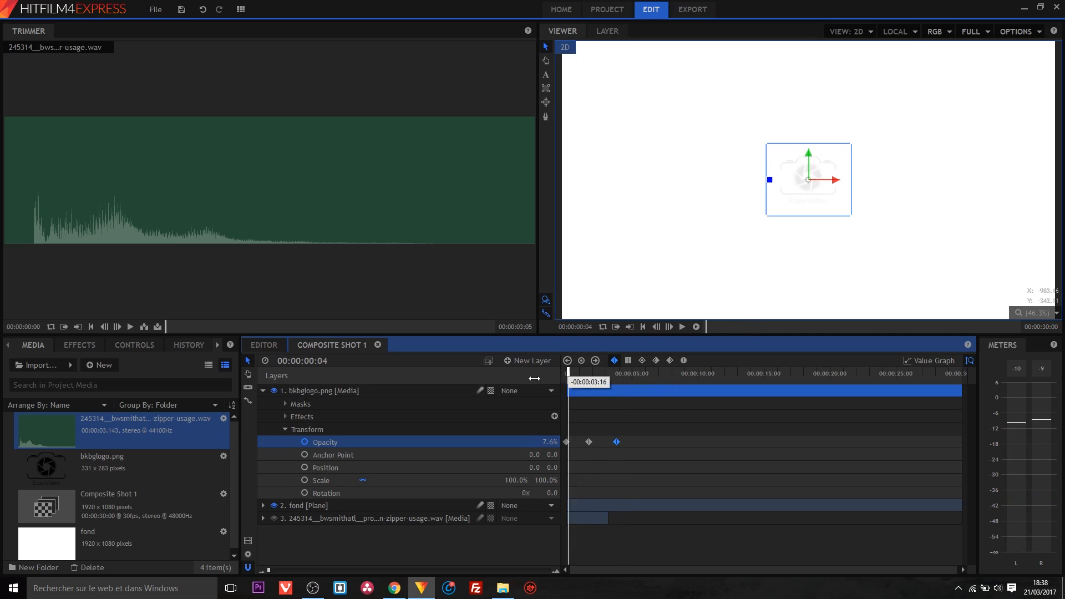
pyautogui.click(683, 327)
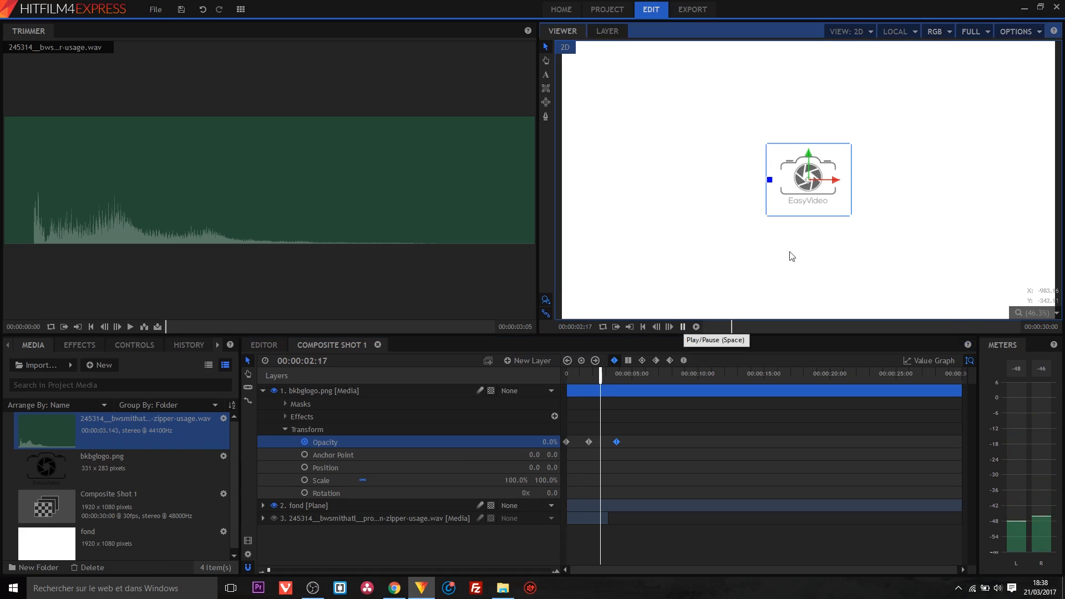
pyautogui.click(660, 424)
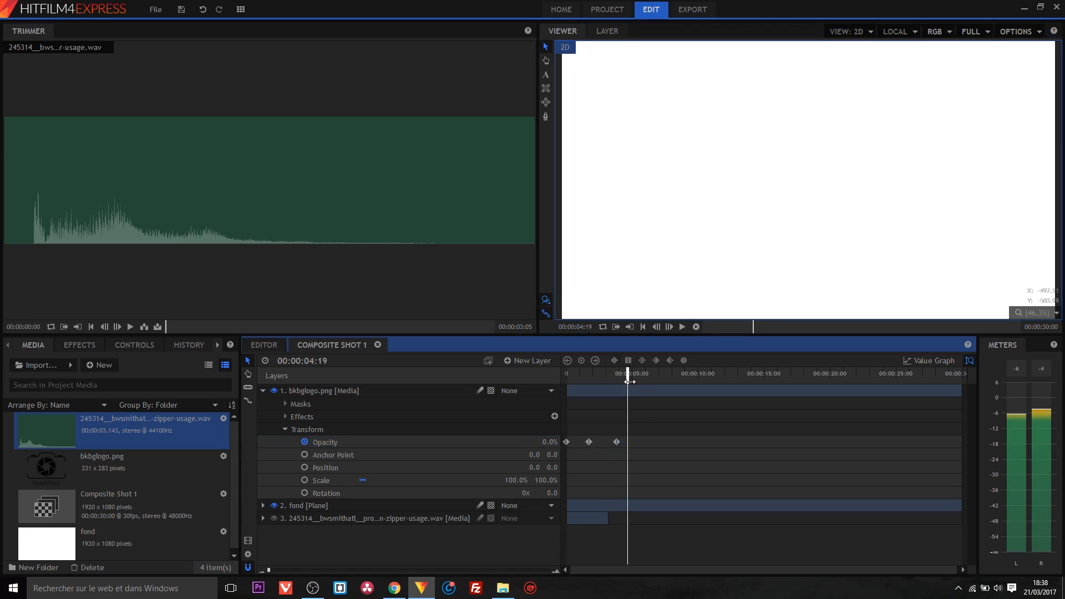
# - Delete the third opacity keyframe of the logo layer at 00:00:03:25
pyautogui.click(616, 442)
pyautogui.press('Delete')
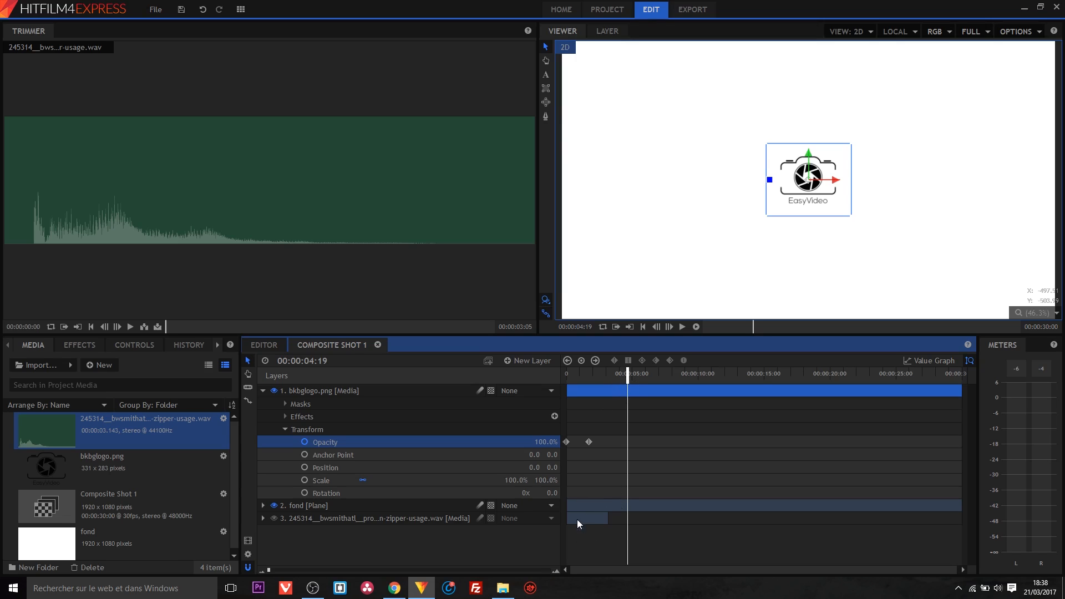
# - Enable scale keyframing on the logo layer at 00:00:00:00 and set the scale there to 207%
pyautogui.moveTo(629, 380); pyautogui.dragTo(557, 386)
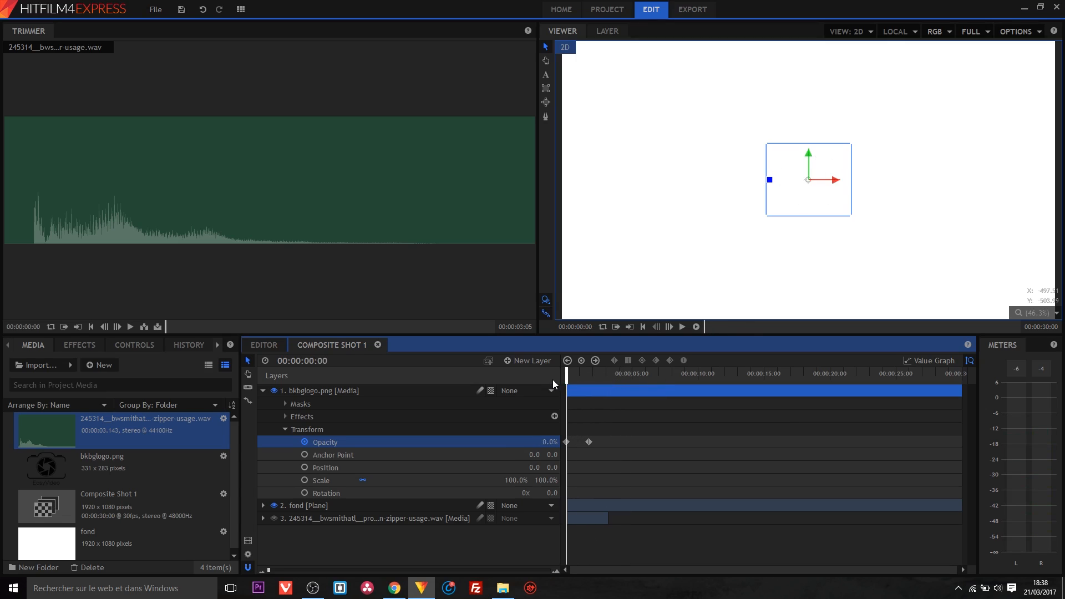
pyautogui.click(304, 481)
pyautogui.moveTo(512, 481); pyautogui.dragTo(570, 481)
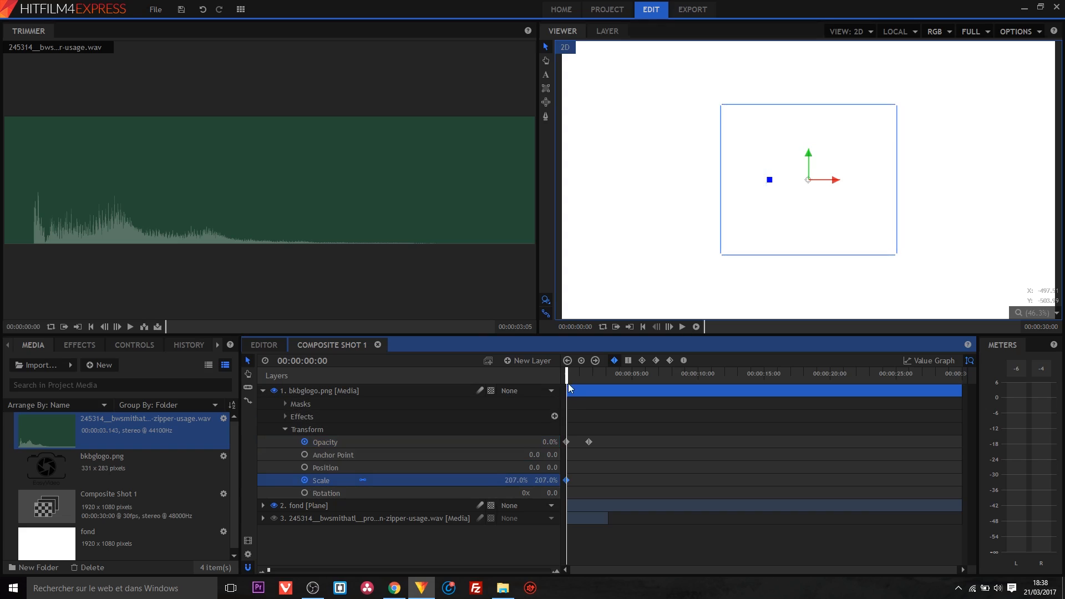
# - Add a 100% scale keyframe to the logo layer at 00:00:00:11
pyautogui.moveTo(567, 380); pyautogui.dragTo(571, 376)
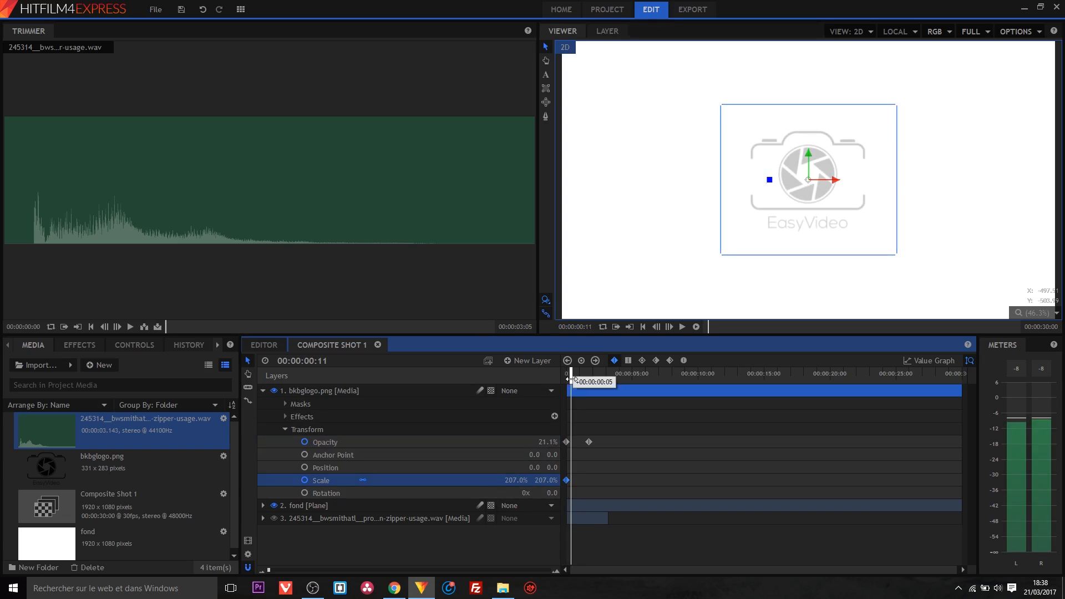
pyautogui.moveTo(511, 481); pyautogui.dragTo(519, 481)
pyautogui.click(519, 482)
pyautogui.write('100')
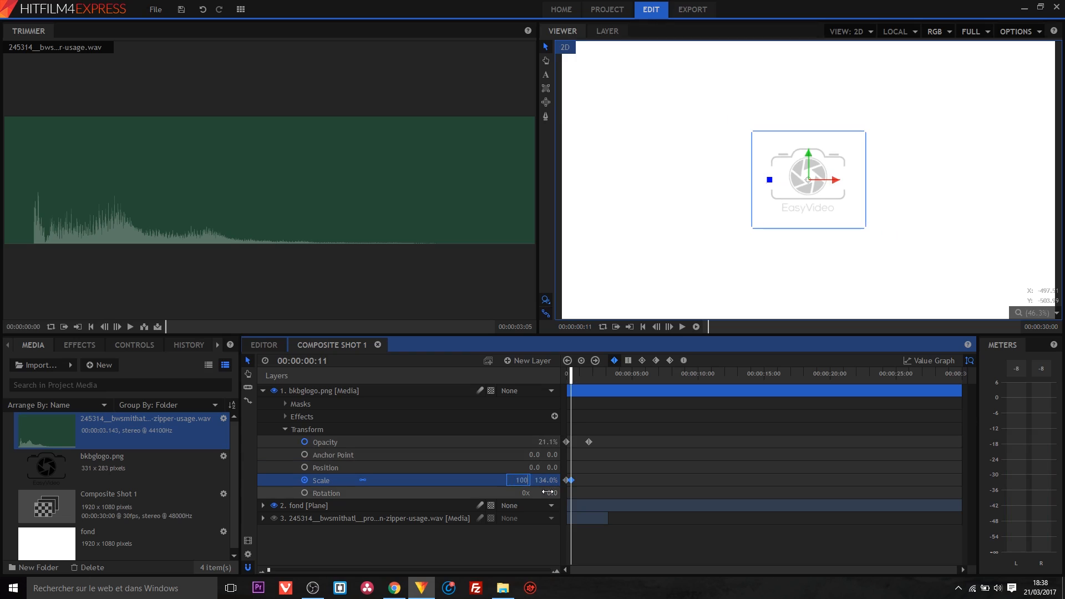
pyautogui.press('Return')
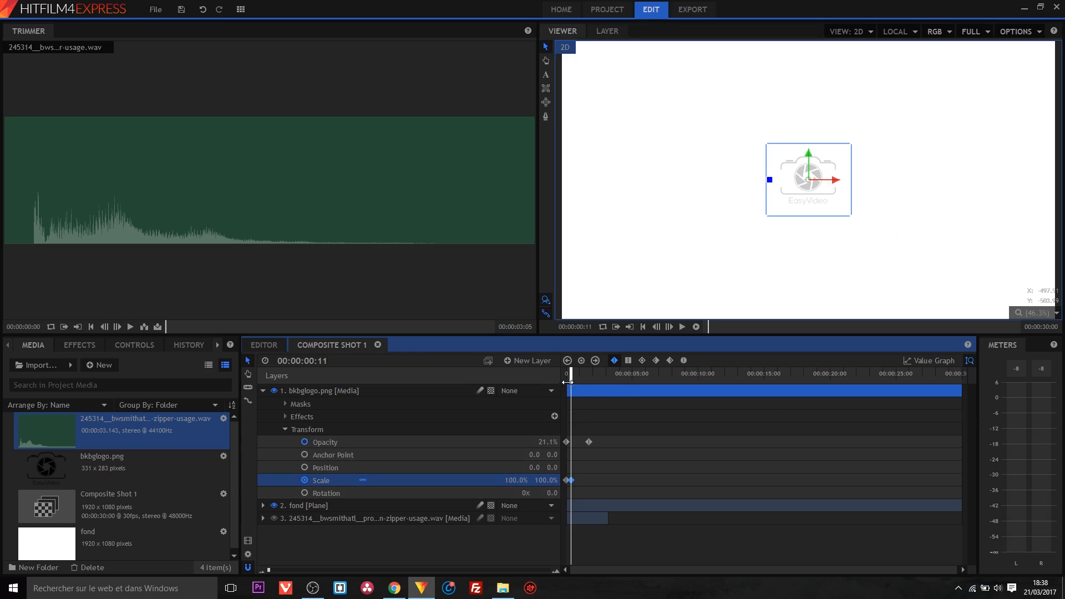
# - Add a 74% scale keyframe to the logo layer at 00:00:03:01
pyautogui.moveTo(570, 383); pyautogui.dragTo(606, 383)
pyautogui.click(516, 480)
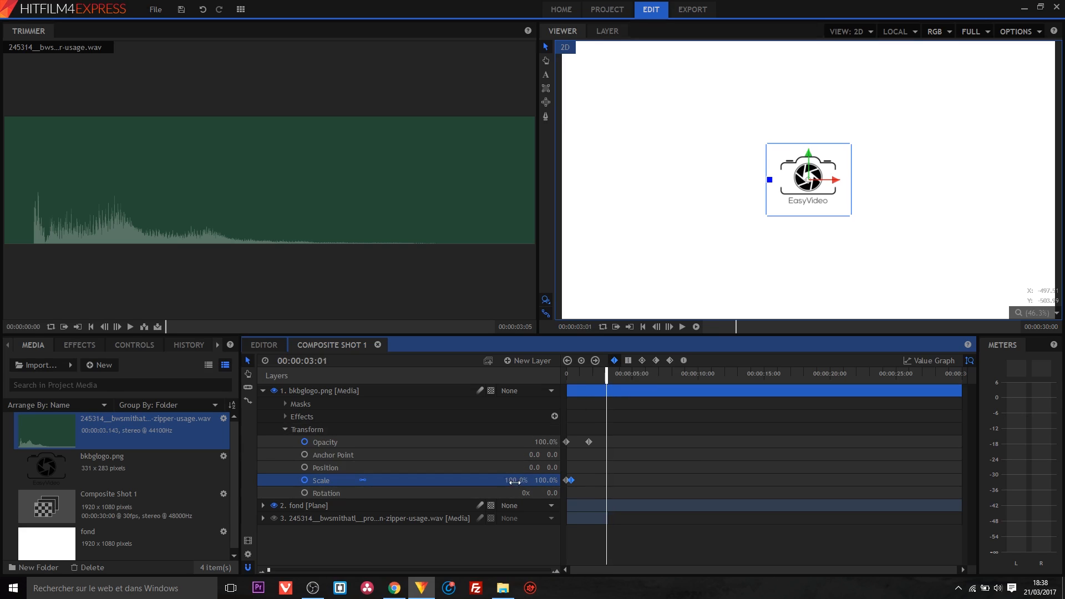
pyautogui.write('80')
pyautogui.press('Return')
pyautogui.moveTo(516, 482); pyautogui.dragTo(513, 481)
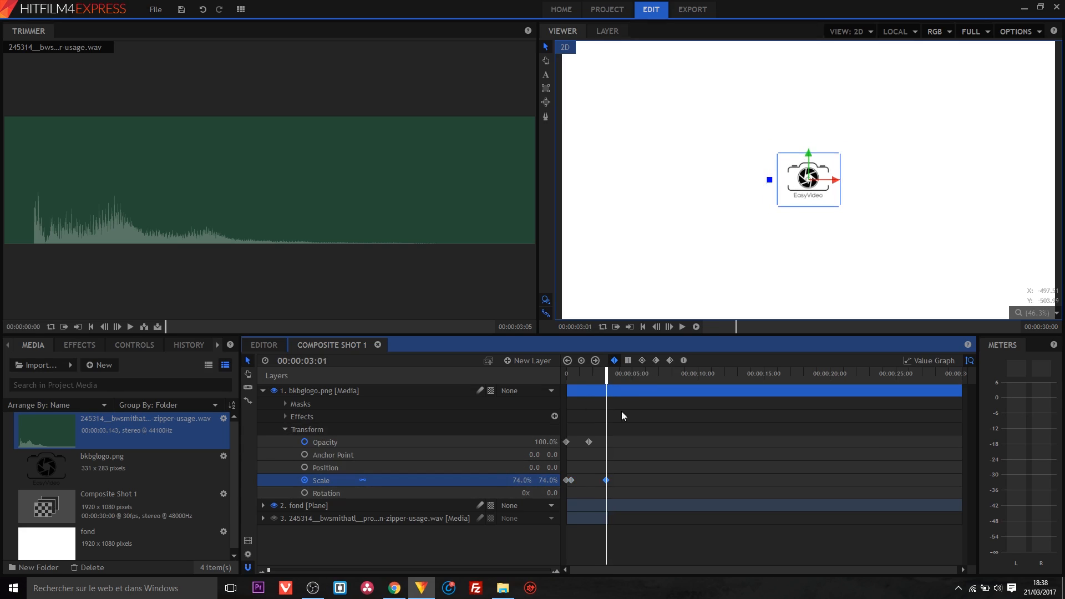
# - Play the composite shot from the start to preview the scaling fade-in, and scrub on to 00:00:21:00
pyautogui.moveTo(608, 388); pyautogui.dragTo(566, 376)
pyautogui.hotkey('ctrl', 'z')
pyautogui.click(681, 327)
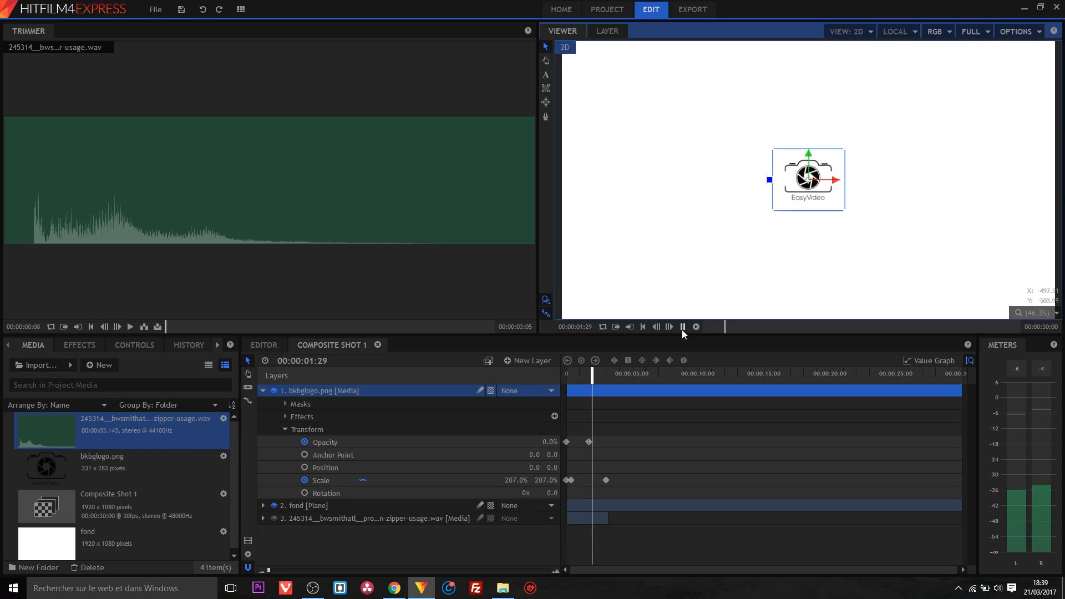
pyautogui.click(683, 328)
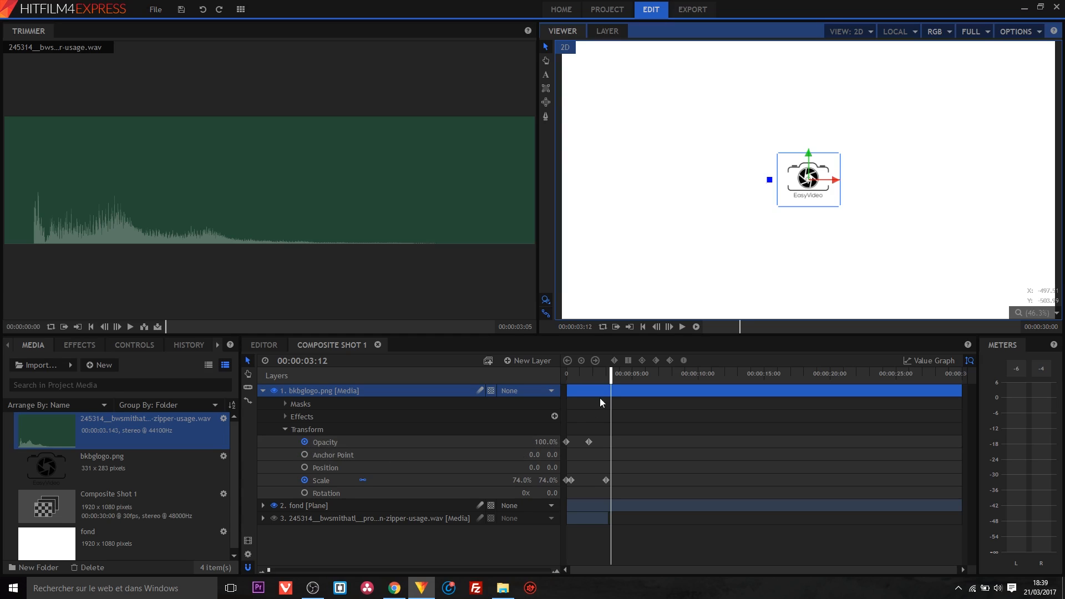
pyautogui.moveTo(610, 380); pyautogui.dragTo(567, 381)
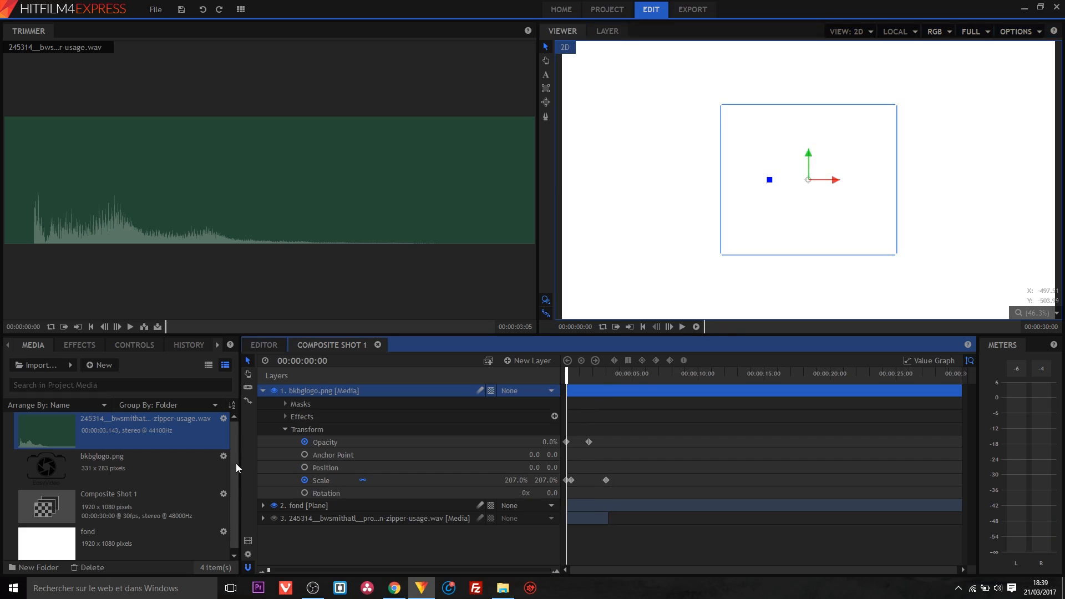
pyautogui.moveTo(624, 380); pyautogui.dragTo(856, 379)
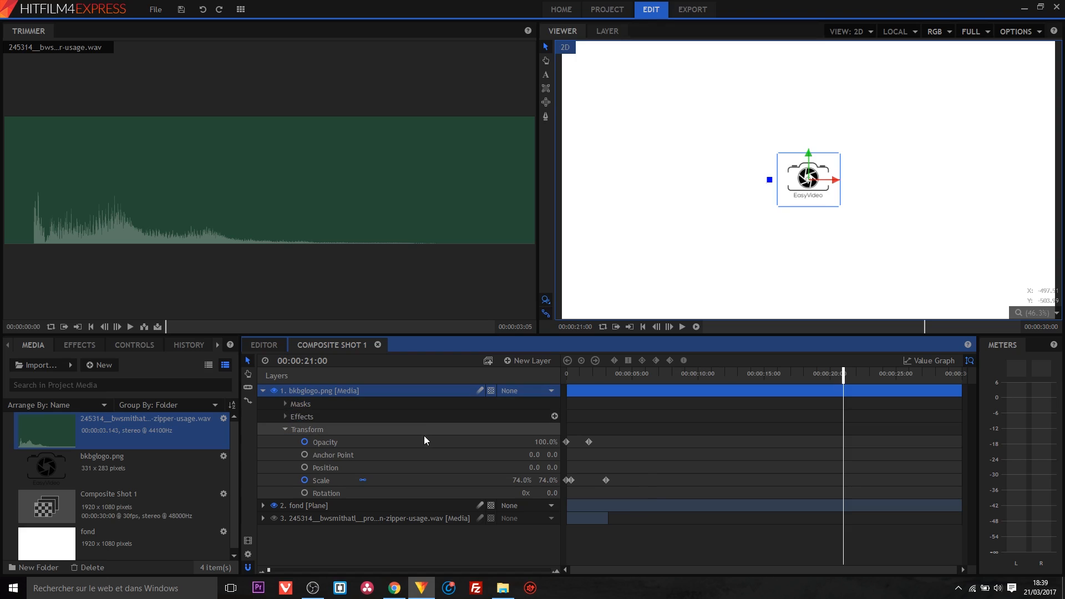
# - Place Composite Shot 1 on the editor timeline at 00:00:00:00
pyautogui.click(271, 346)
pyautogui.click(327, 346)
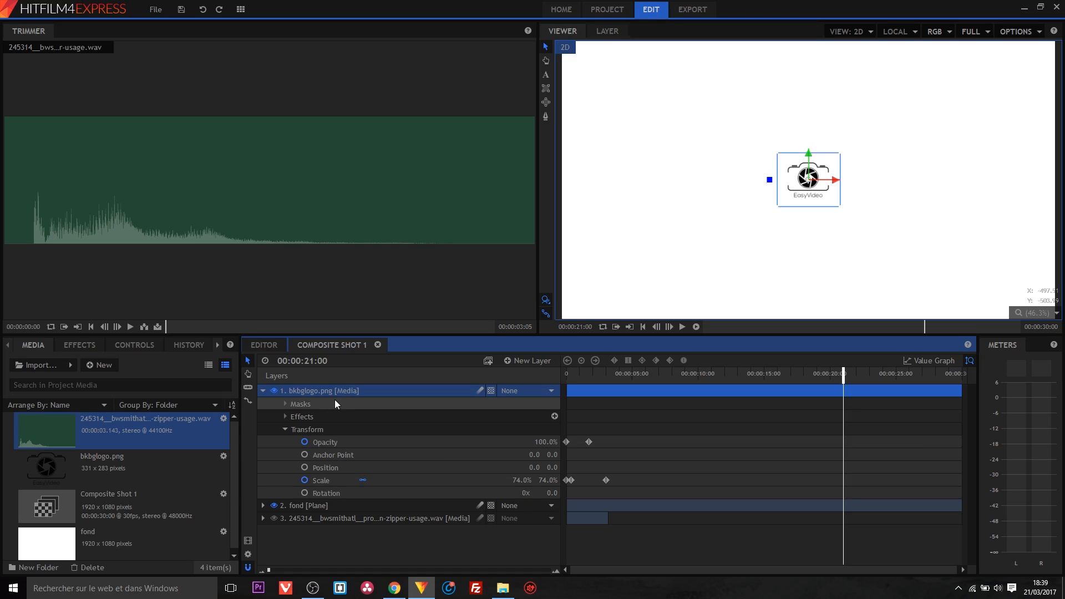
pyautogui.click(274, 344)
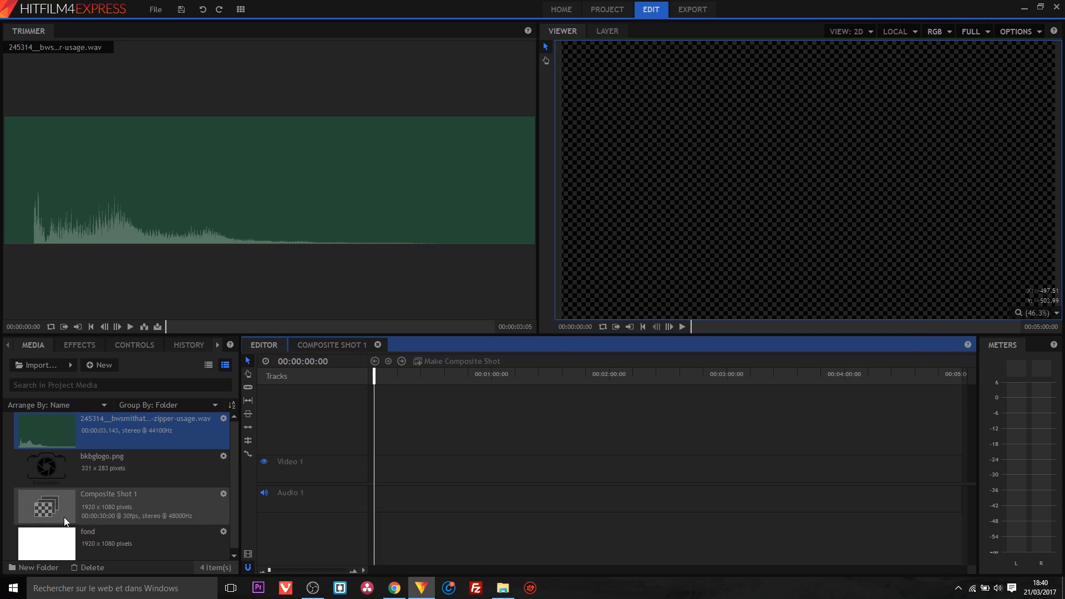
pyautogui.scroll(-1, 94, 497)
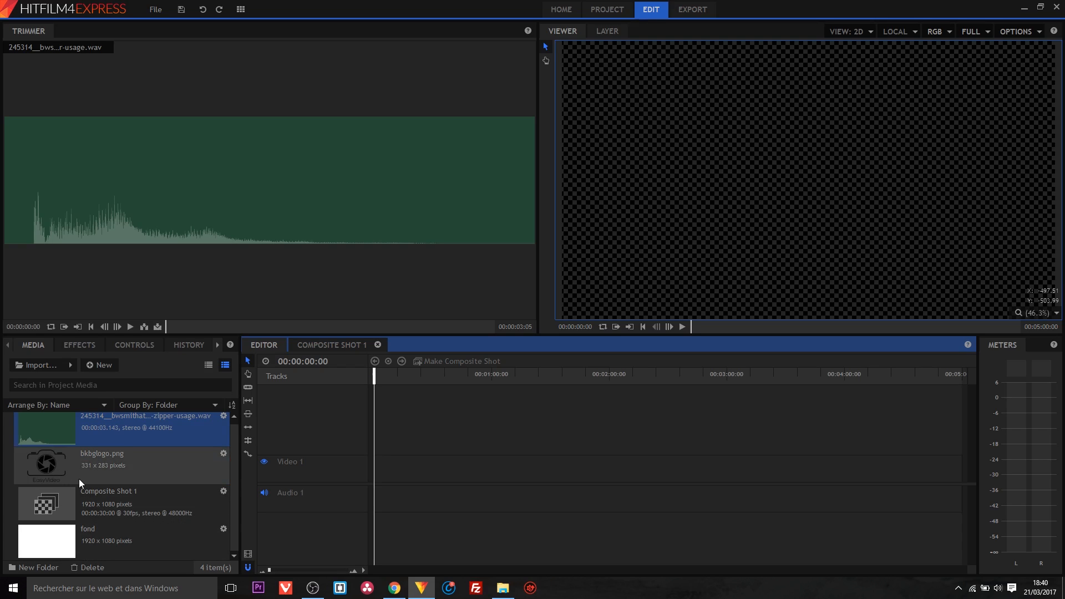
pyautogui.moveTo(50, 503); pyautogui.dragTo(372, 447)
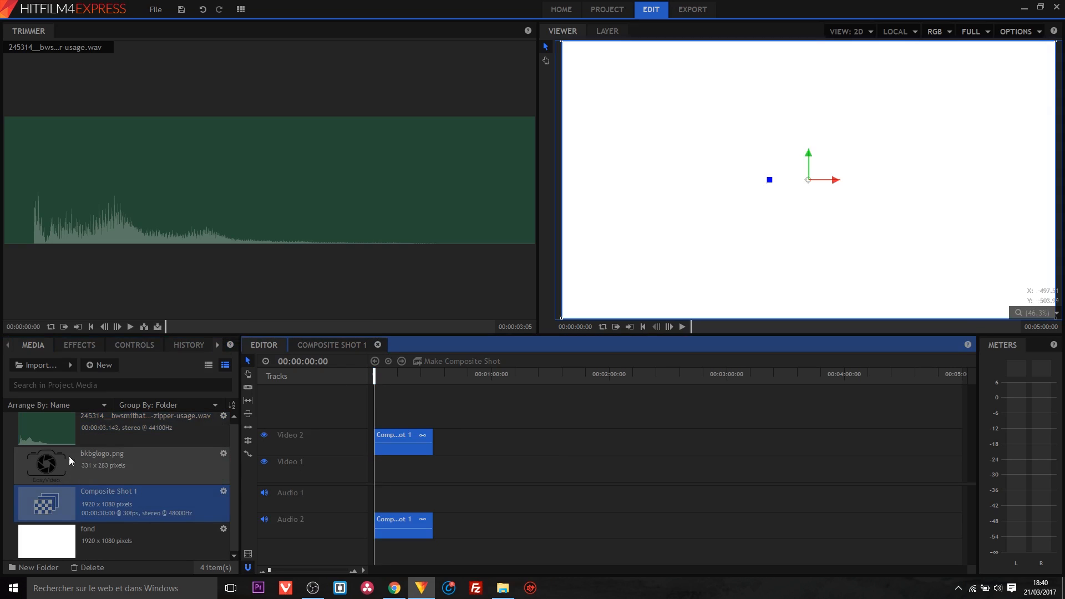
# - Reopen Composite Shot 1 from the project media and again from its clip on the editor timeline
pyautogui.doubleClick(54, 506)
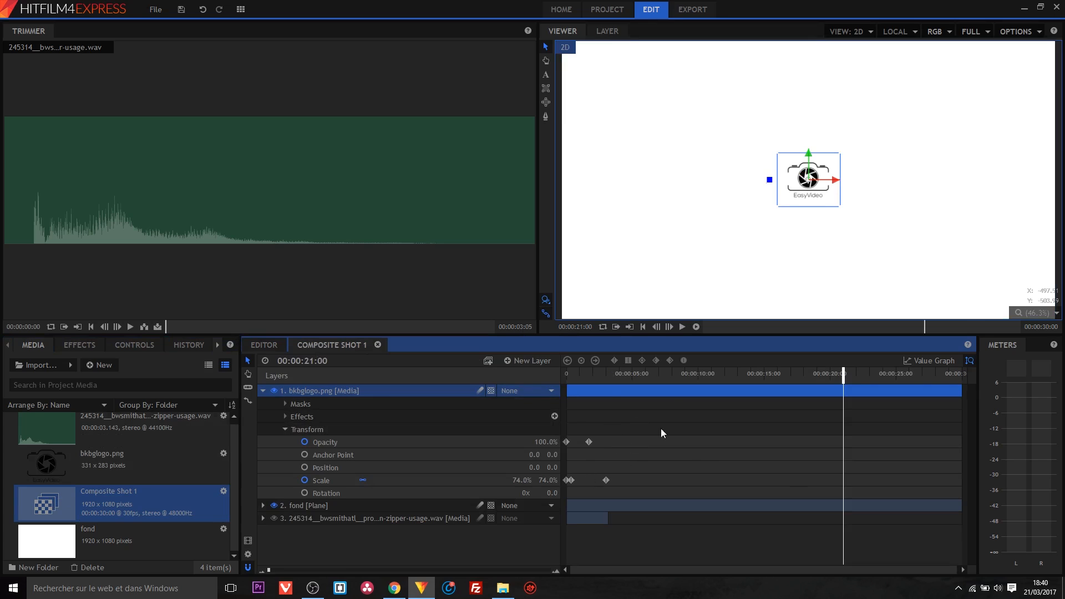
pyautogui.click(267, 345)
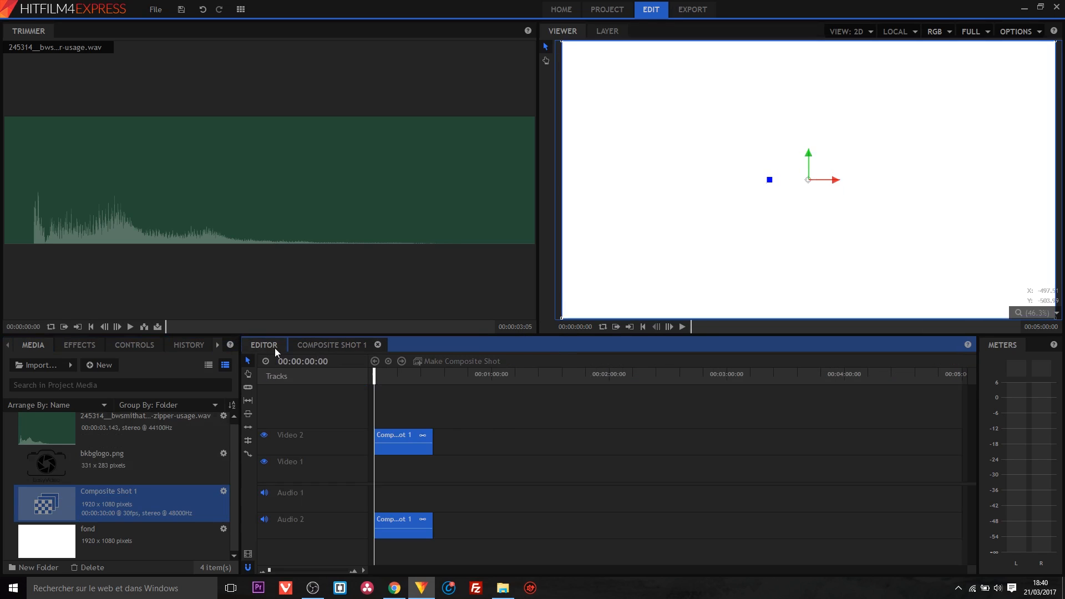
pyautogui.doubleClick(407, 437)
# - Hide the fond plane in the composite shot, check the clip in the editor, and show the plane again
pyautogui.click(302, 506)
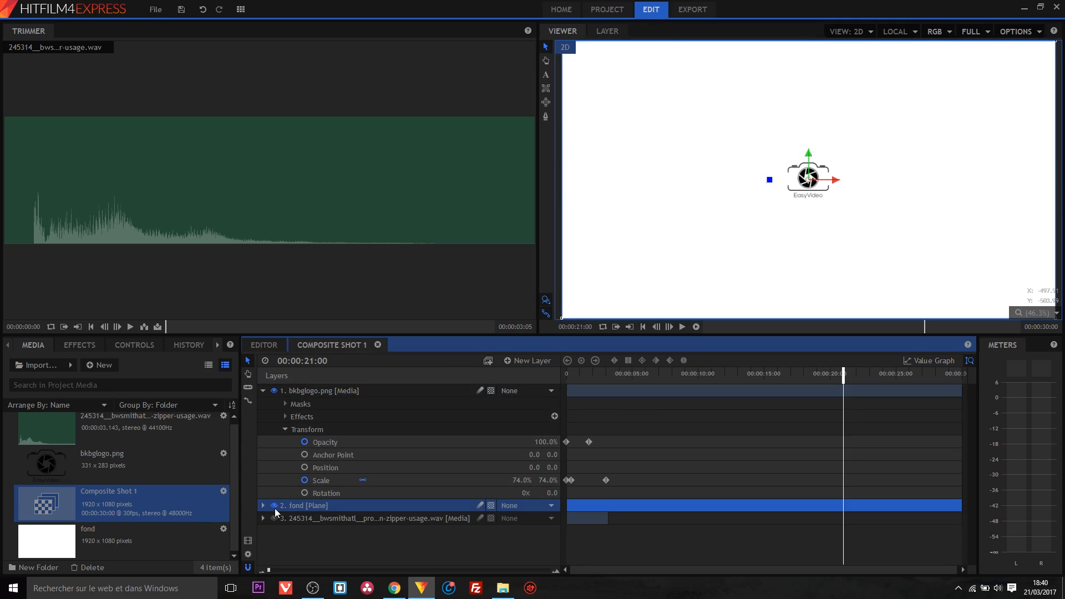
pyautogui.click(274, 506)
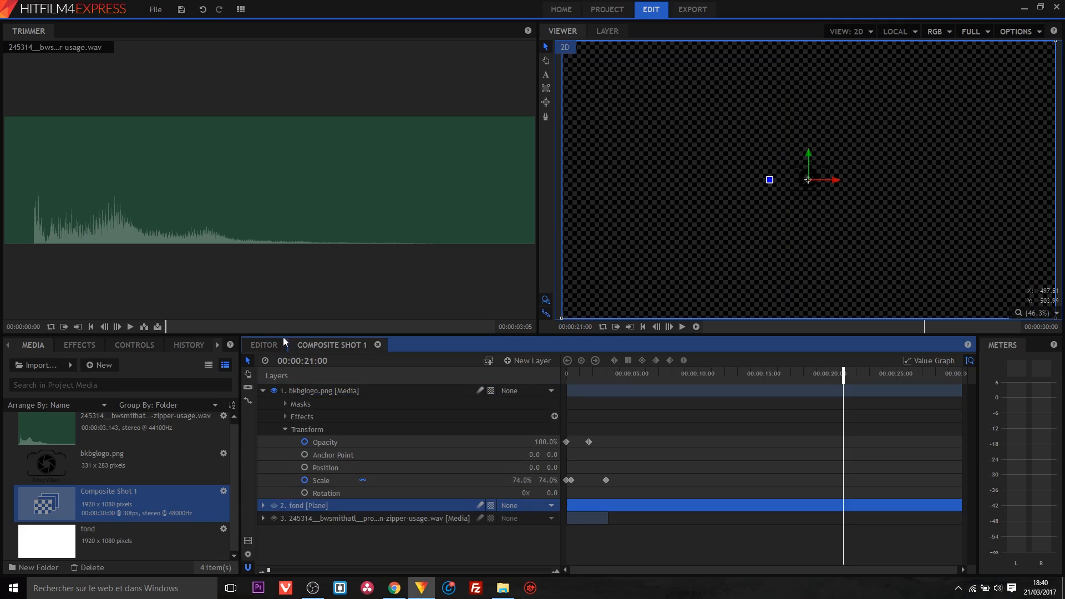
pyautogui.click(273, 348)
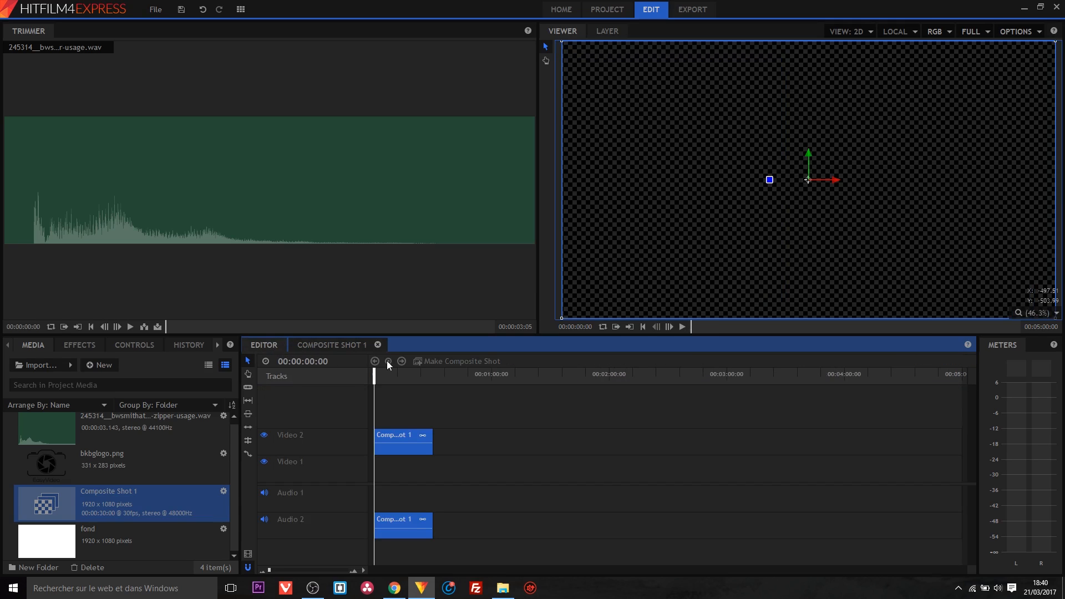
pyautogui.click(314, 343)
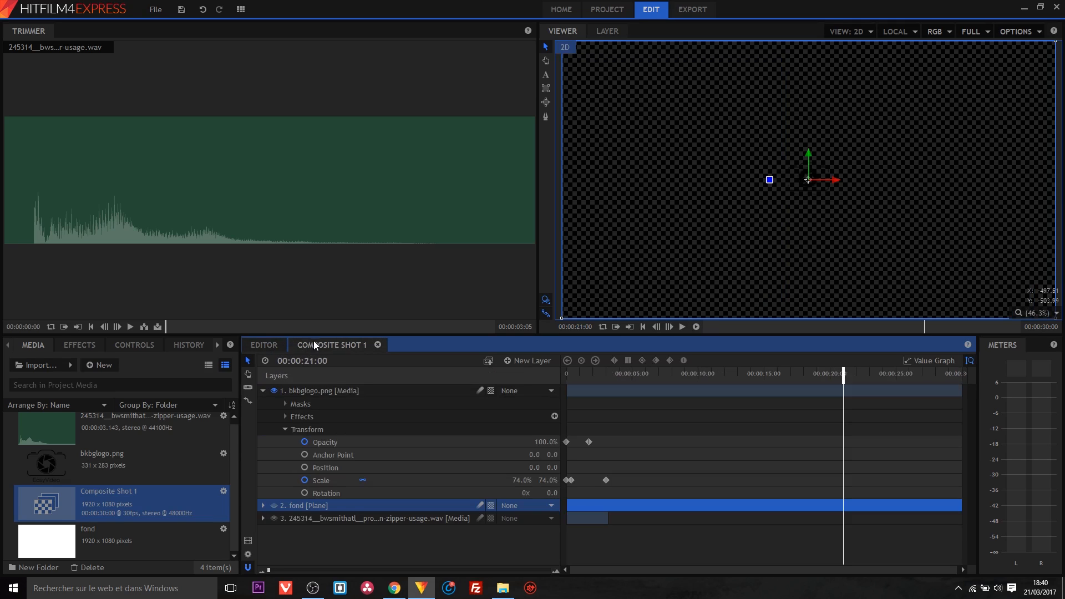
pyautogui.click(274, 505)
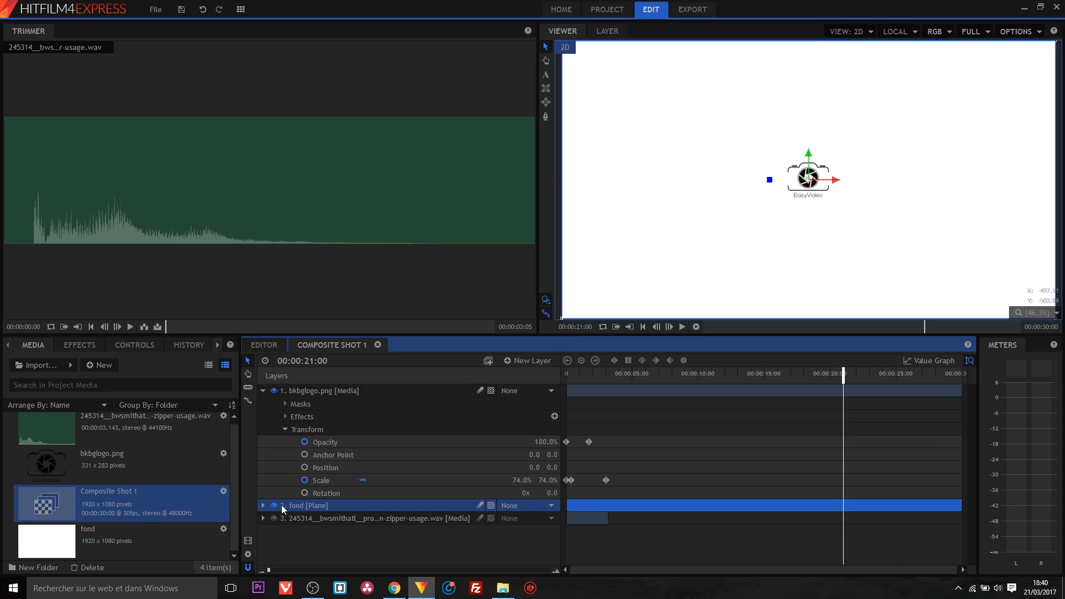
# - Play the editor timeline from the start to preview the animation and stop at 00:00:03:12
pyautogui.click(264, 347)
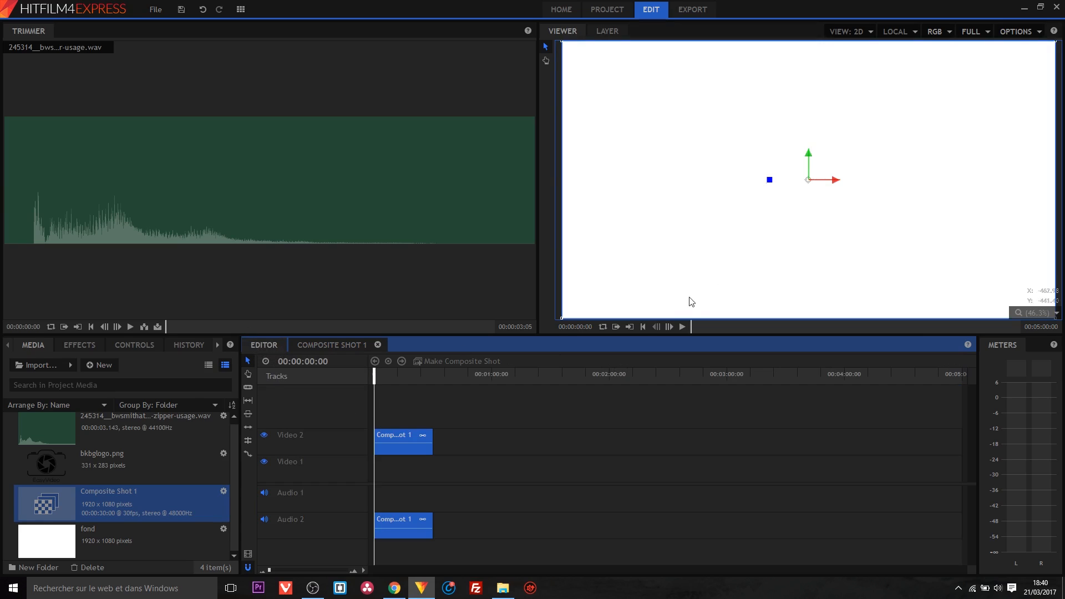
pyautogui.click(683, 327)
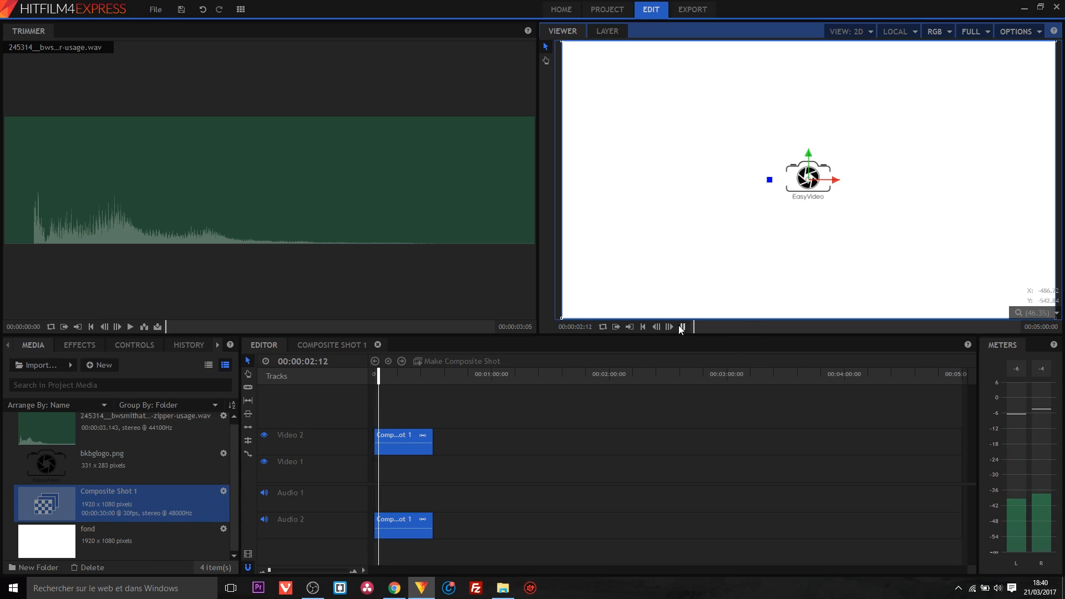
pyautogui.click(682, 327)
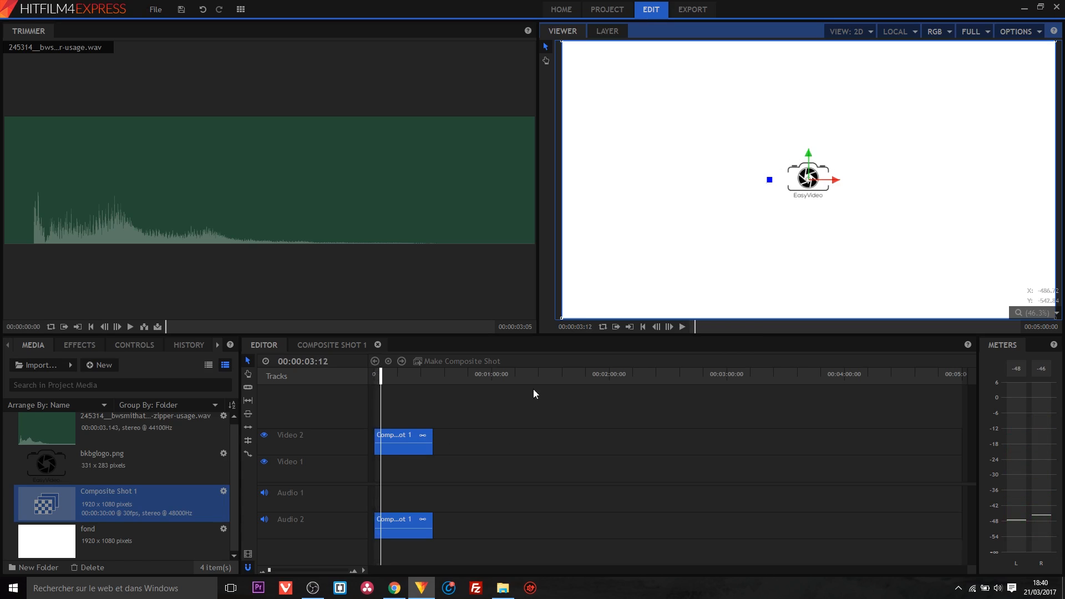
# - Slice the Composite Shot 1 clip at 00:00:03:12 and delete the part after the cut
pyautogui.click(248, 387)
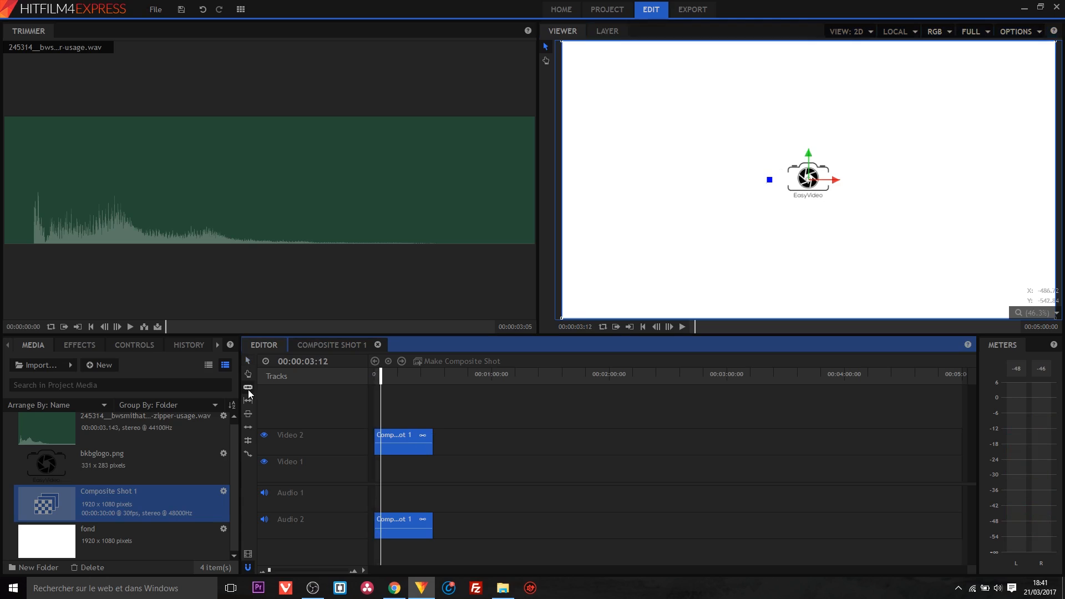
pyautogui.click(384, 438)
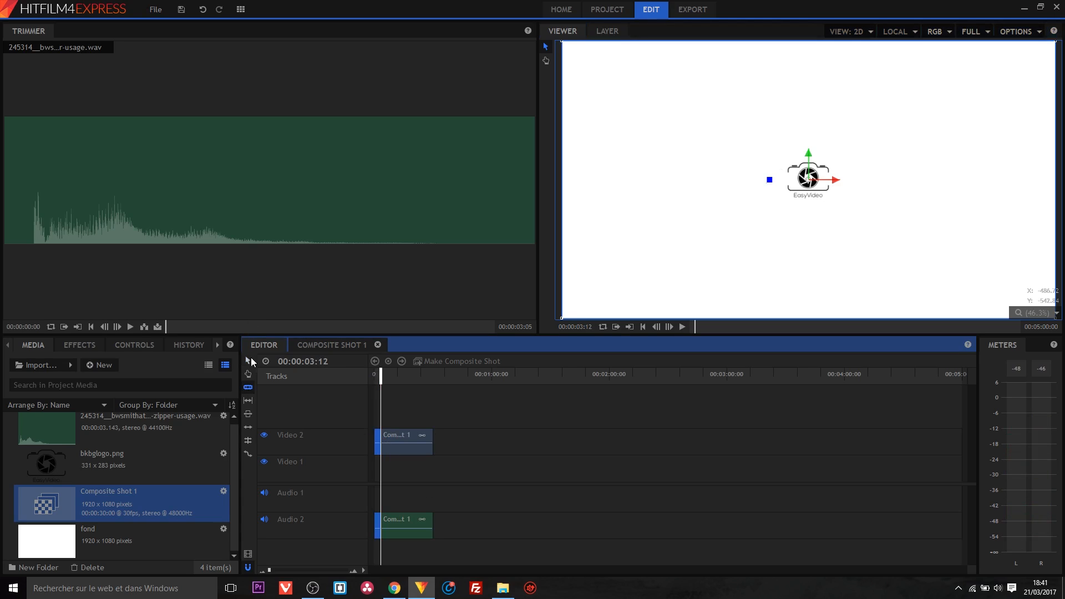
pyautogui.click(407, 446)
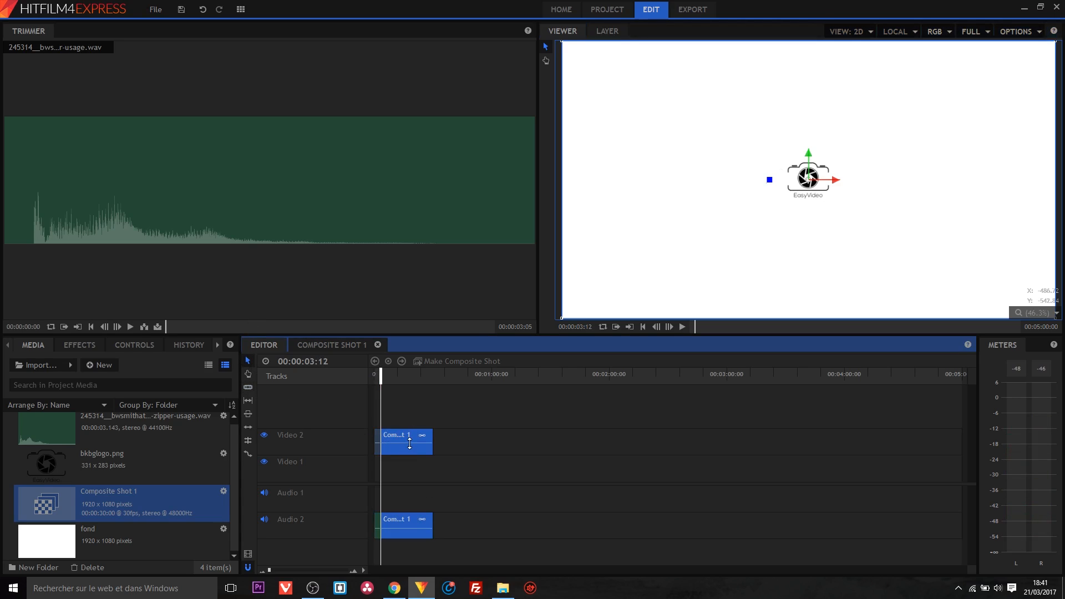
pyautogui.press('Delete')
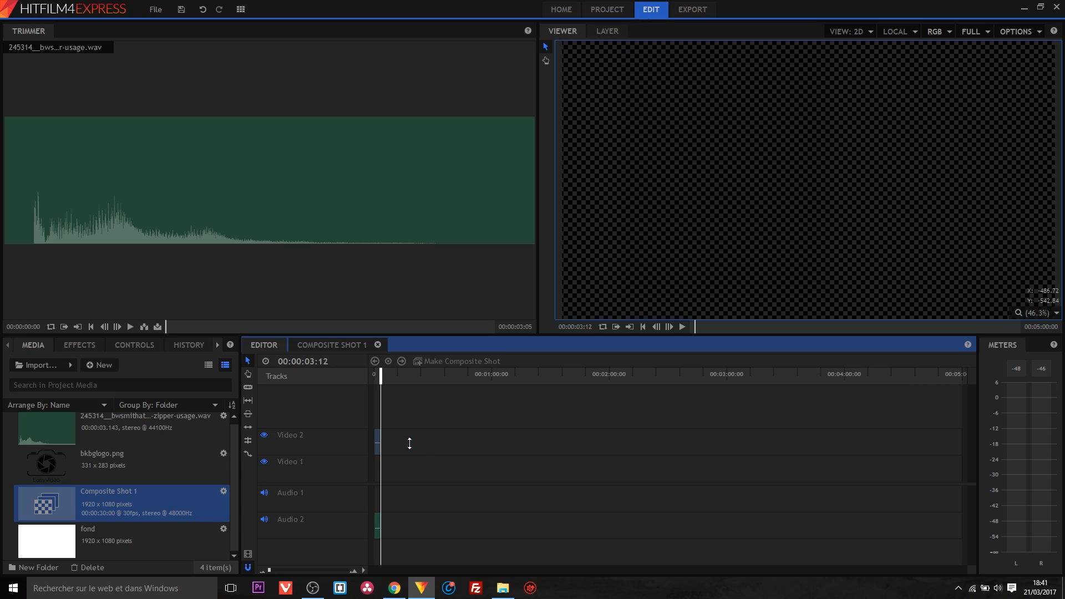
# - Open the export settings for the editor timeline and choose the MP4 format
pyautogui.click(702, 10)
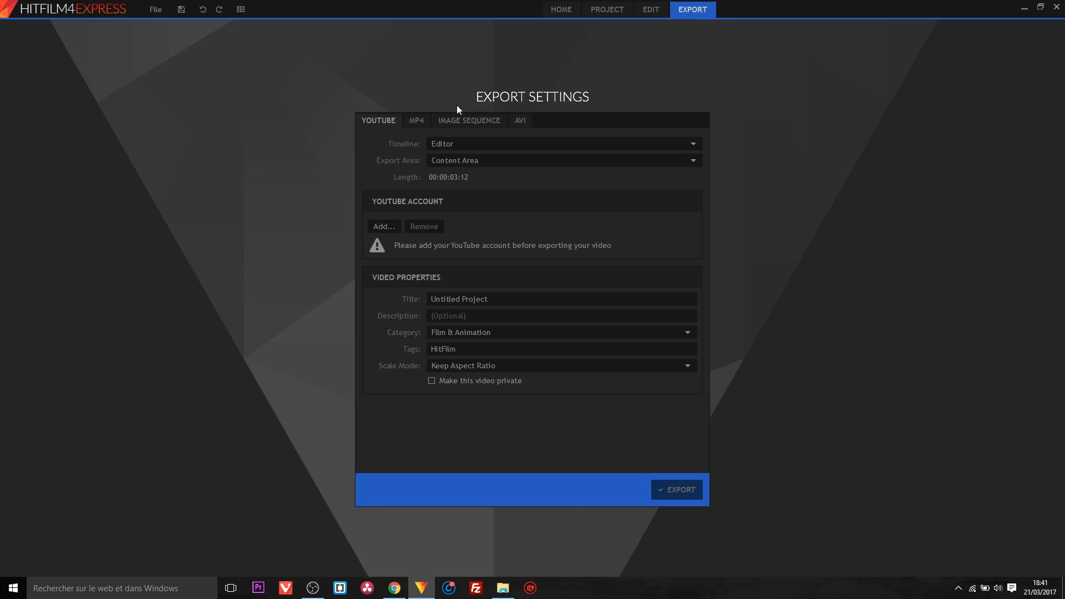
pyautogui.click(416, 122)
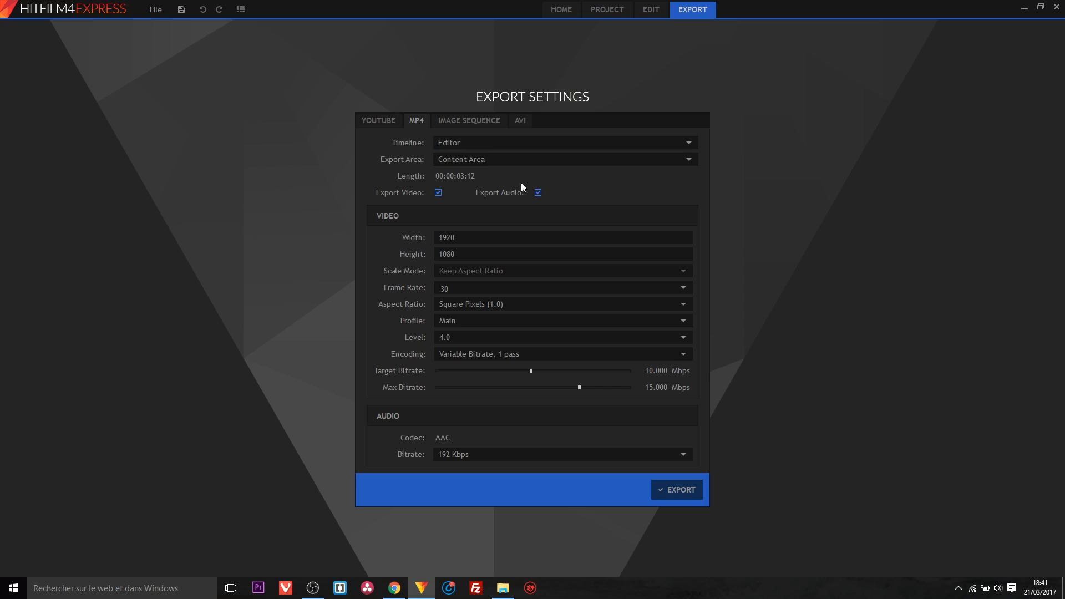
# - Check the activation information and licensed add-on packs in the program options, then close the options
pyautogui.click(160, 10)
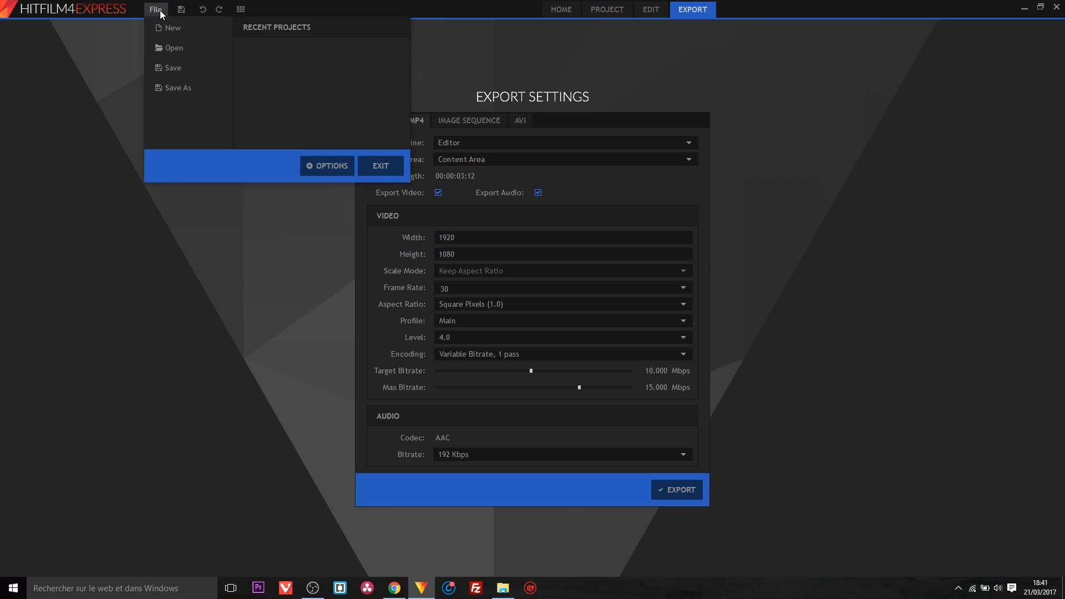
pyautogui.click(318, 166)
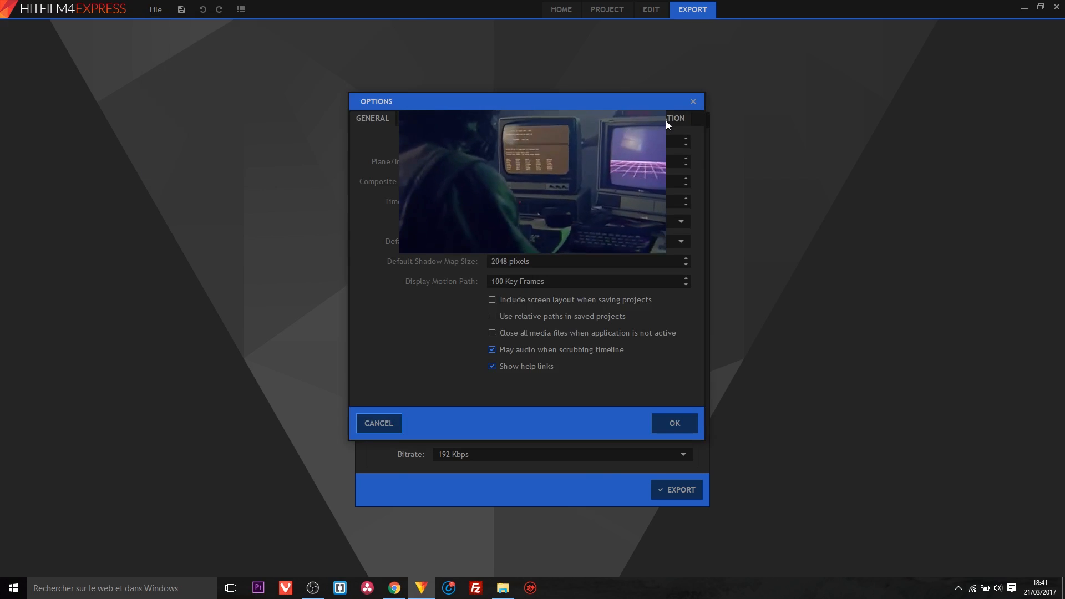
pyautogui.click(666, 121)
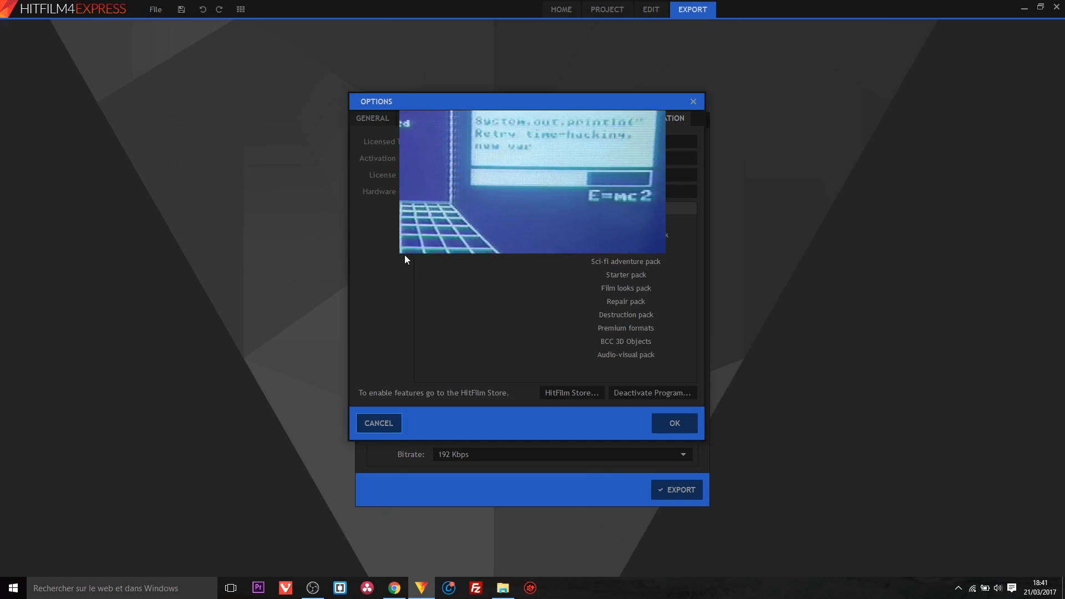
pyautogui.click(683, 431)
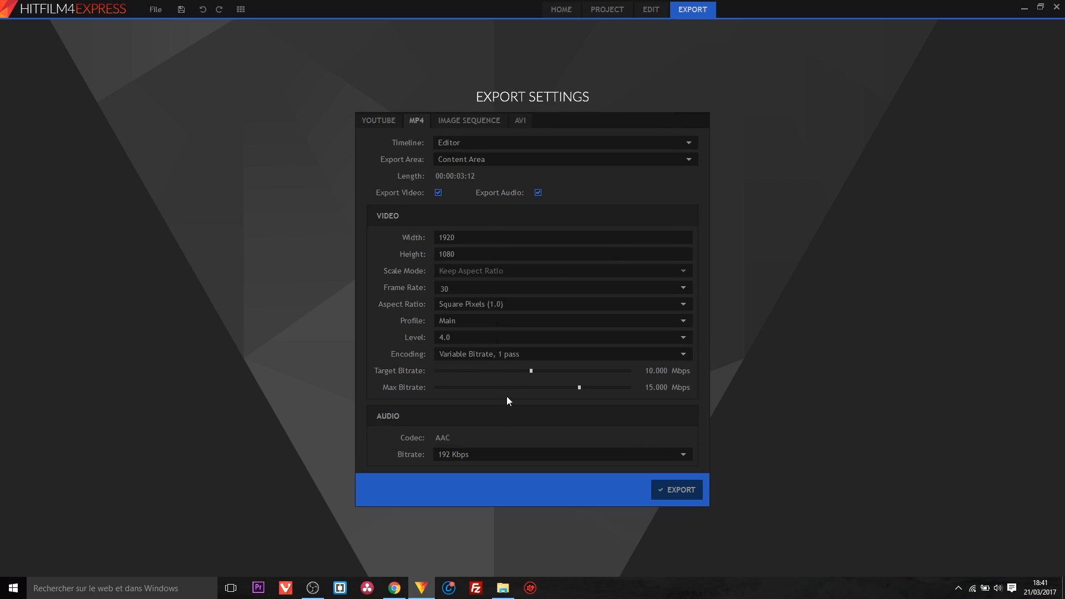
# - Export the editor timeline as an MP4 file named anmation in the Bureau folder
pyautogui.click(675, 490)
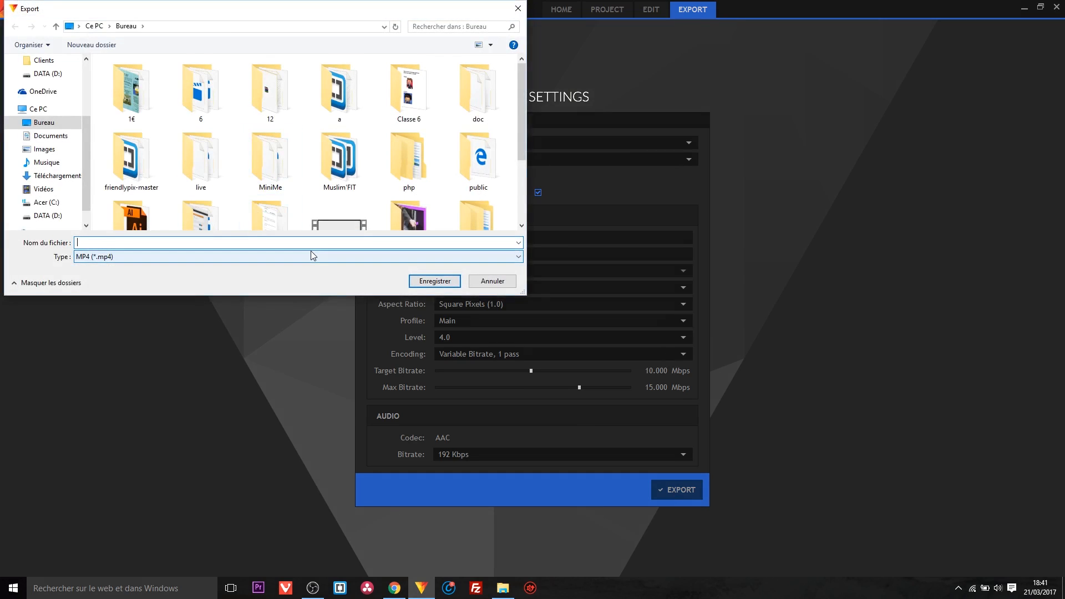
pyautogui.write('anmation')
pyautogui.press('Return')
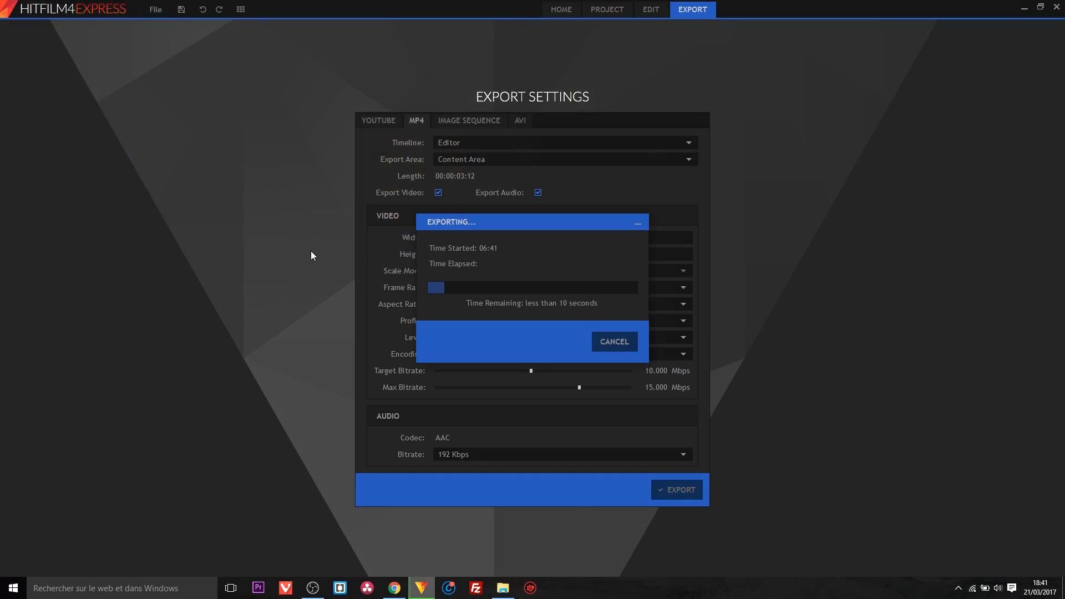